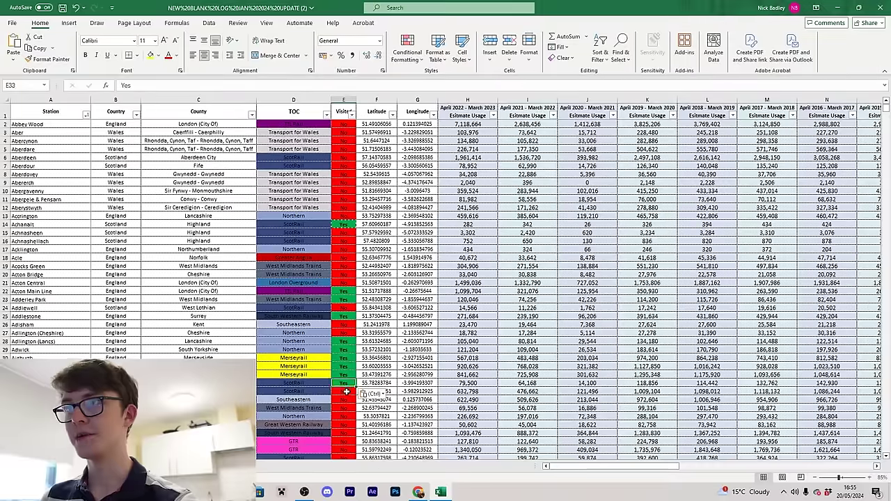
key(ctrl+v)
Copy the Yes block from E36:E37 and paste it into E39 to E49
click(344, 416)
key(ctrl+v)
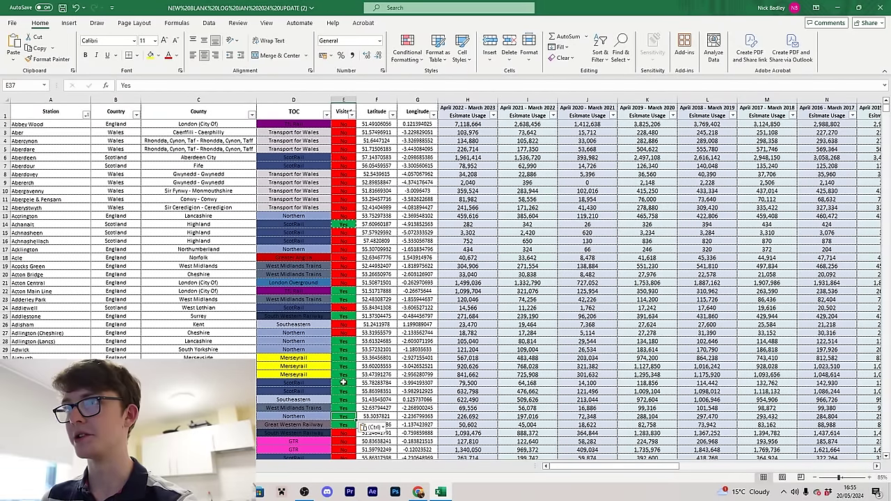
key(ctrl+c)
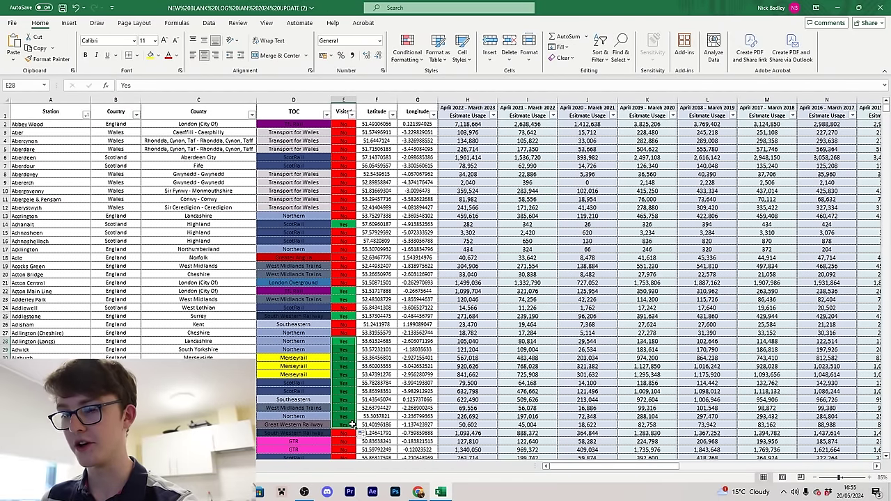
scroll(352, 390, down, 6)
click(344, 291)
key(ctrl+v)
Paste Yes into E51:E61, E50 and E62:E72, then check the dashboard's 233 visited total
scroll(346, 333, down, 2)
click(345, 333)
key(ctrl+v)
click(344, 324)
key(ctrl+v)
scroll(344, 352, down, 6)
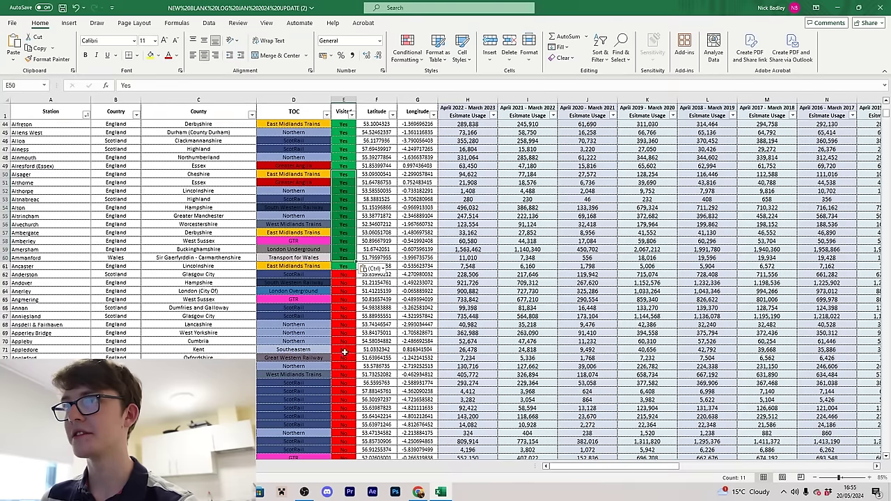
click(344, 274)
key(ctrl+v)
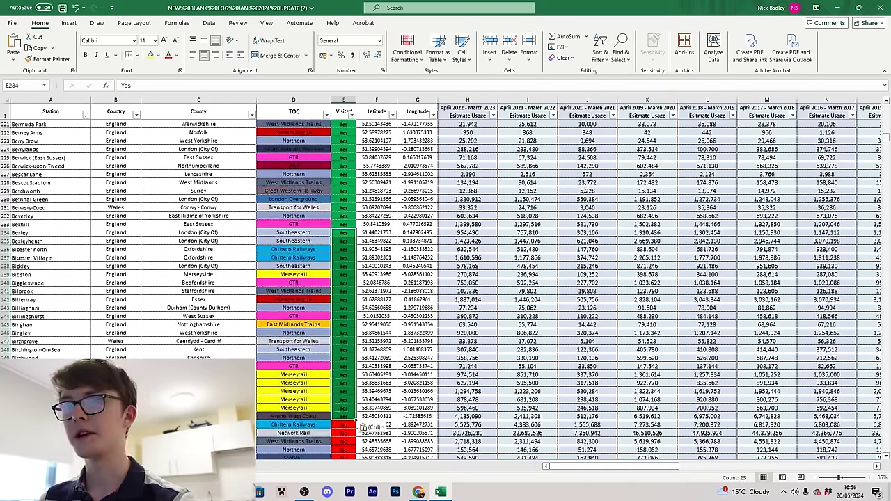
key(ctrl+Page_Up)
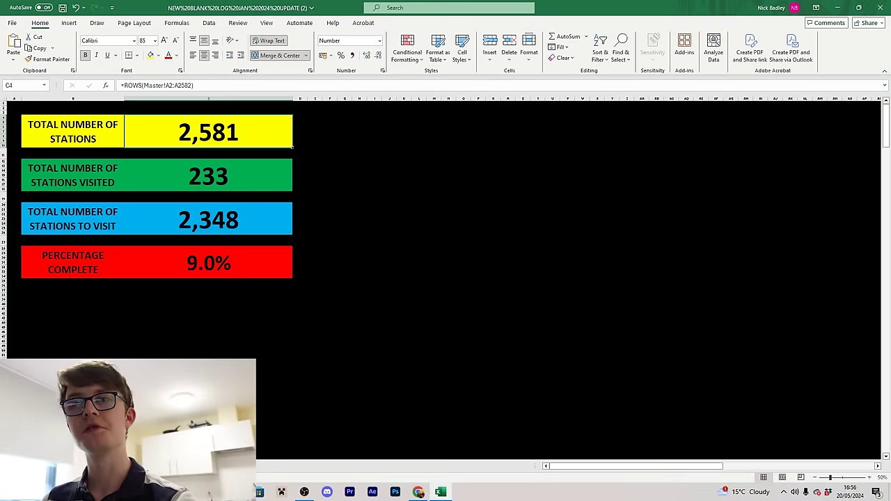
key(ctrl+Page_Down)
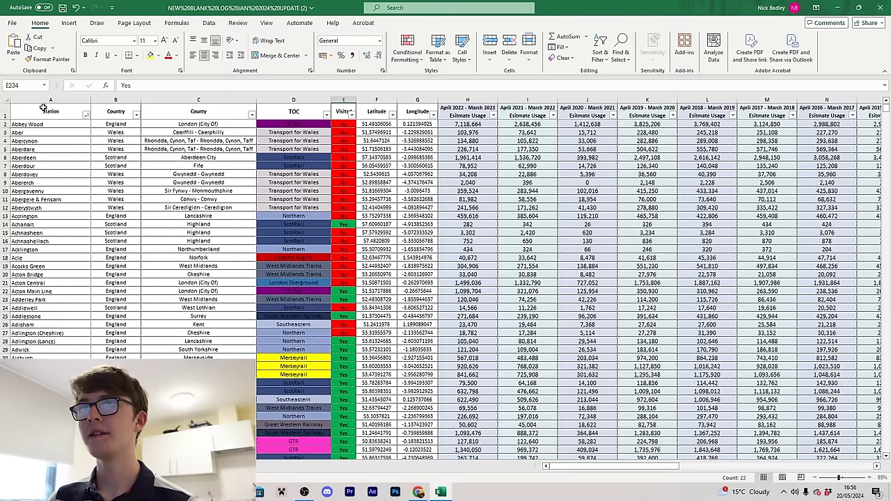
drag(43, 109, 779, 110)
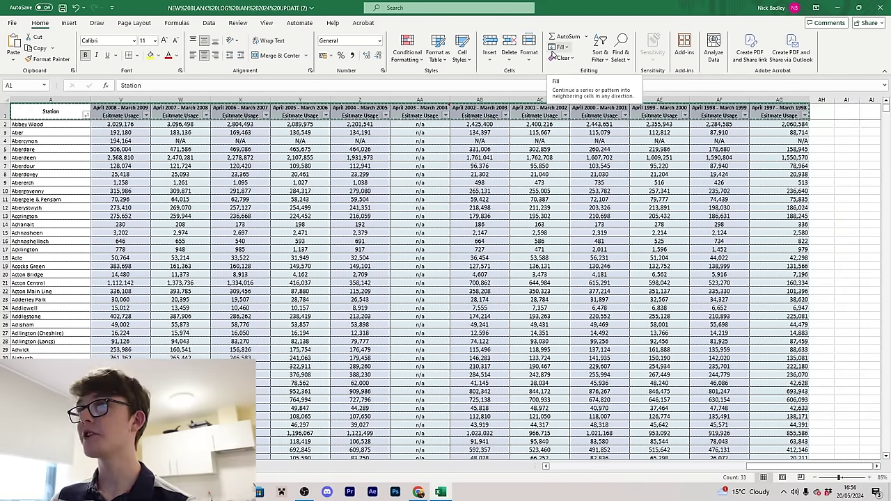
Paste the station table's header row into a new workbook, Book1
key(ctrl+n)
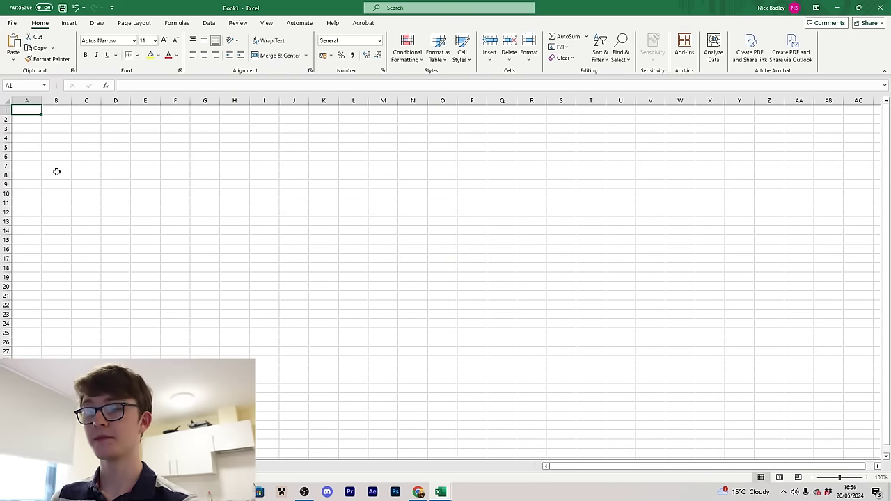
key(ctrl+v)
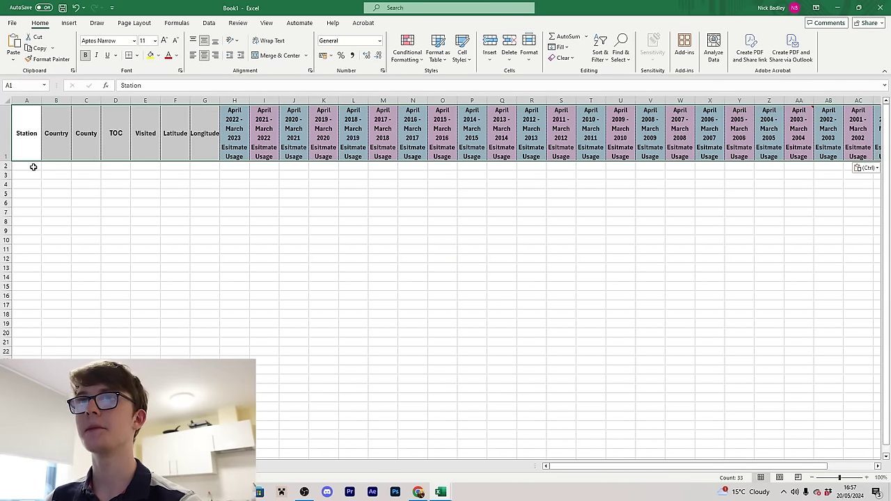
key(alt+Tab)
Select the station rows from Saunderton (row 2001) to the end of the table
drag(885, 264, 886, 374)
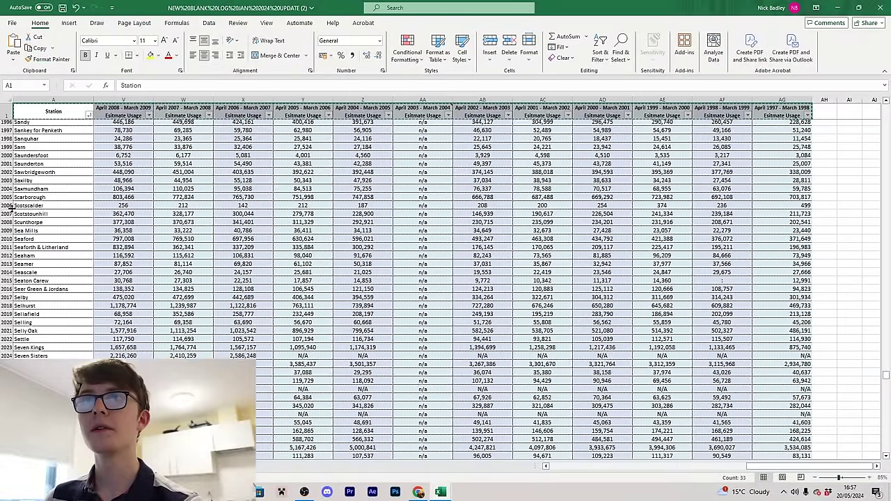
click(10, 164)
drag(804, 164, 105, 463)
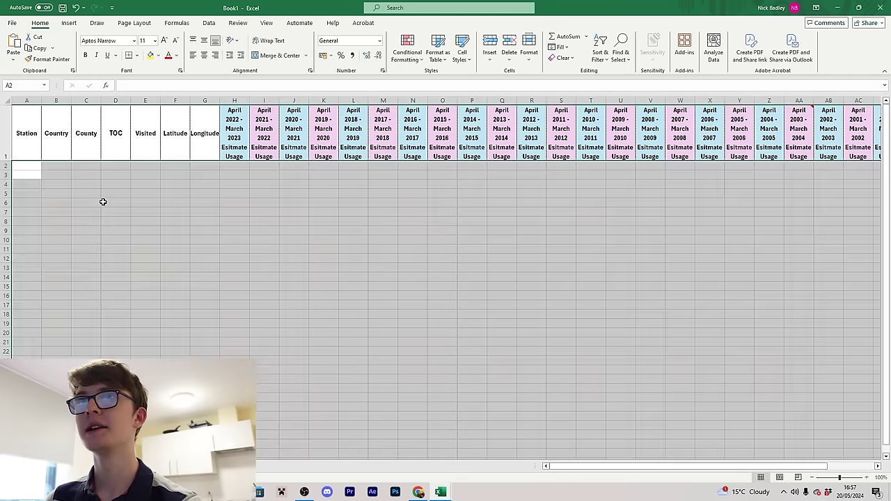
Paste the Saunderton-onward stations into Book1 and save the (1-2000) and 2001-onwards spreadsheets
key(ctrl+v)
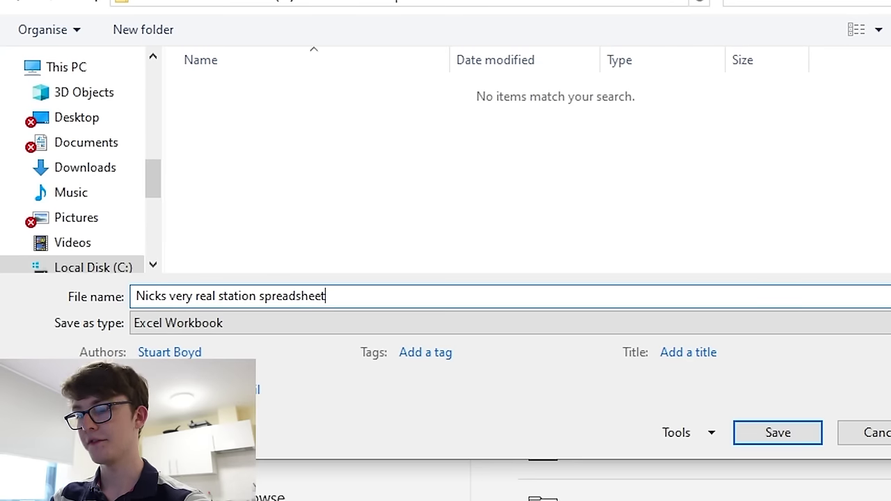
text((1-2000))
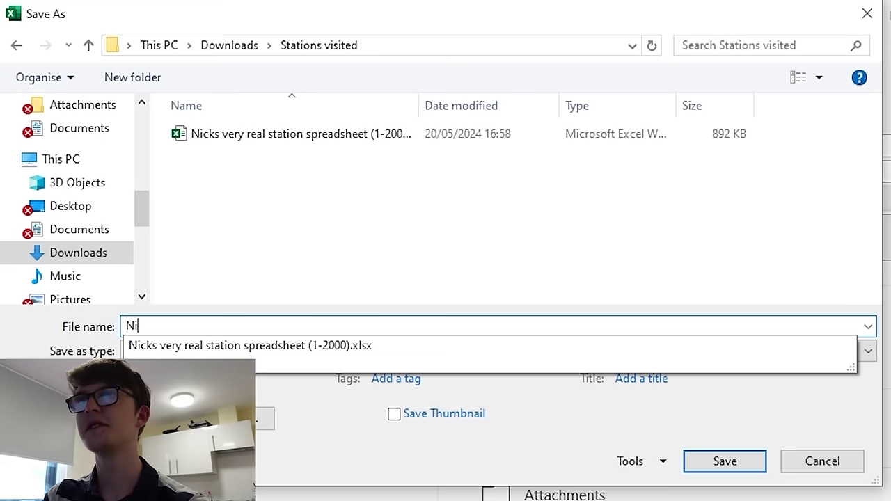
text(cks ve)
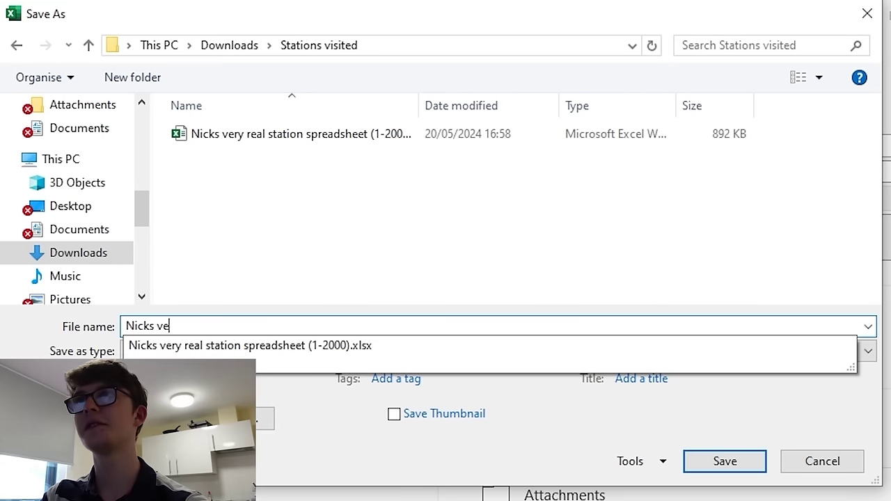
text(ry real stations)
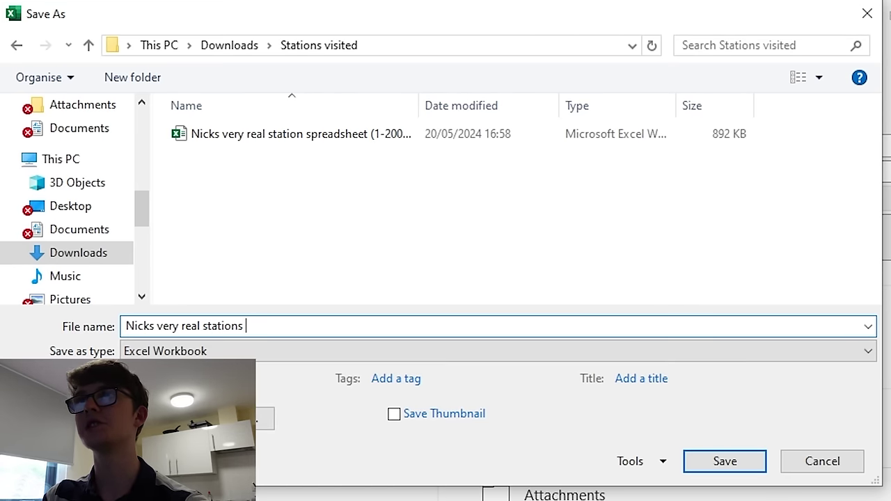
text( spreadhseet (2001-258)
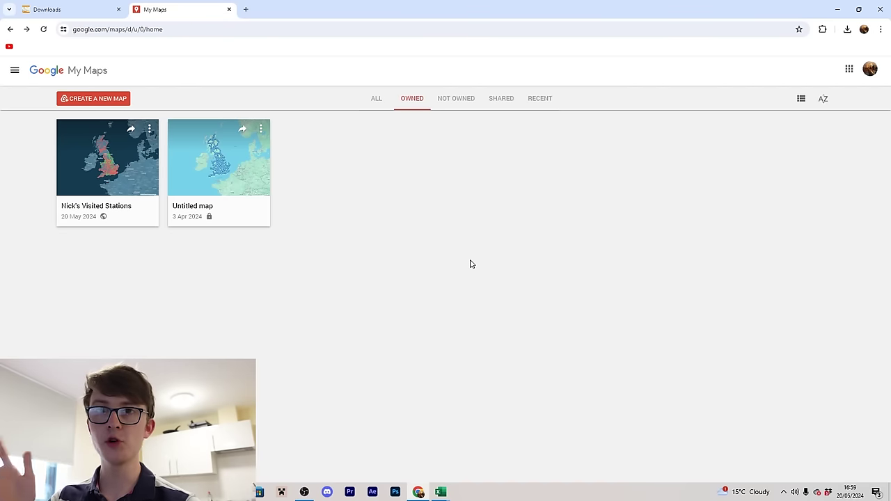
Create a new untitled map, confirming the Drive notice
click(85, 104)
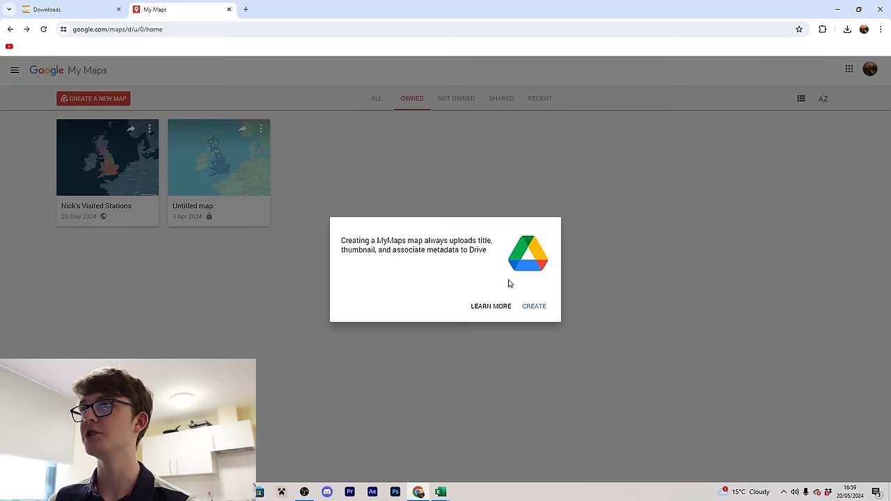
click(535, 307)
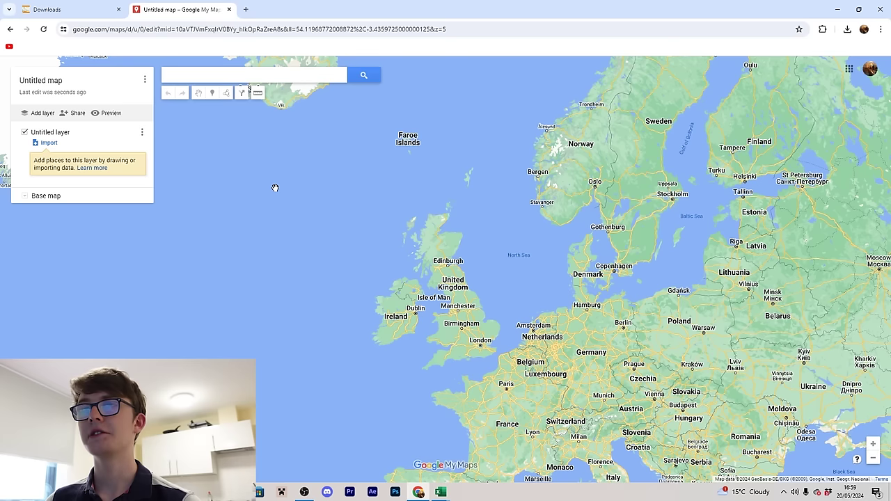
Import the 1-2000 station spreadsheet, placed by Latitude/Longitude and titled by Station
click(49, 142)
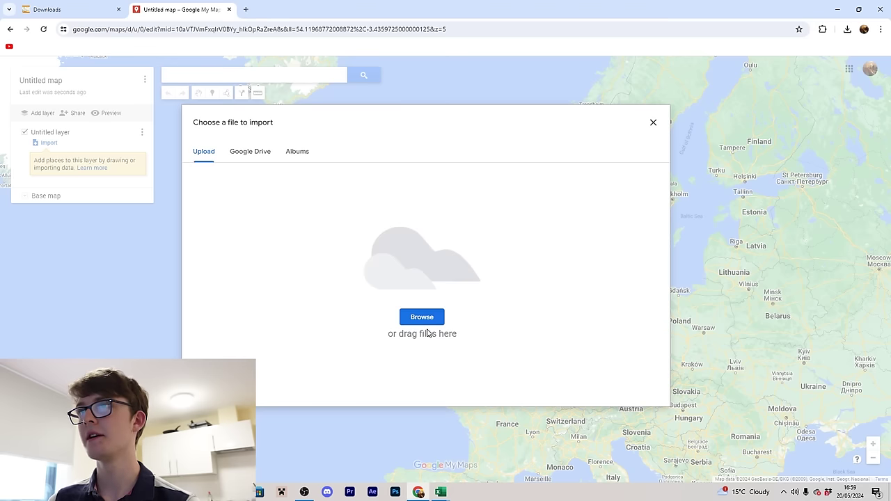
click(422, 318)
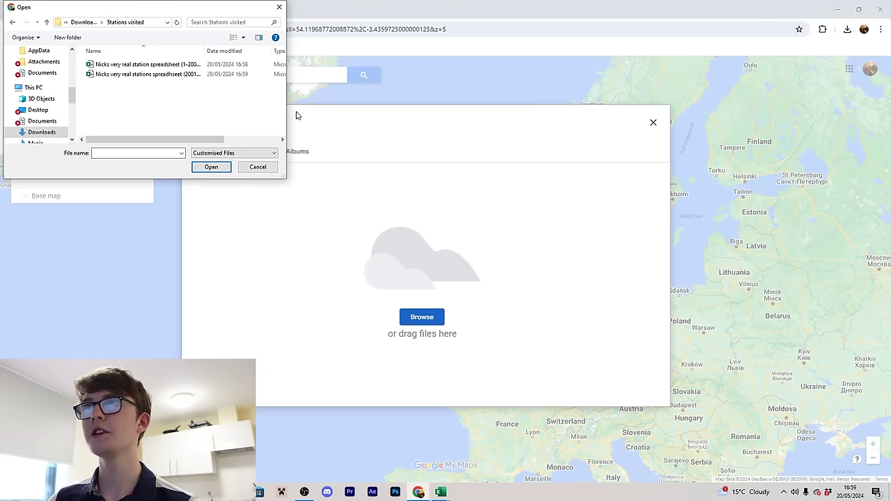
drag(287, 106, 342, 109)
click(142, 66)
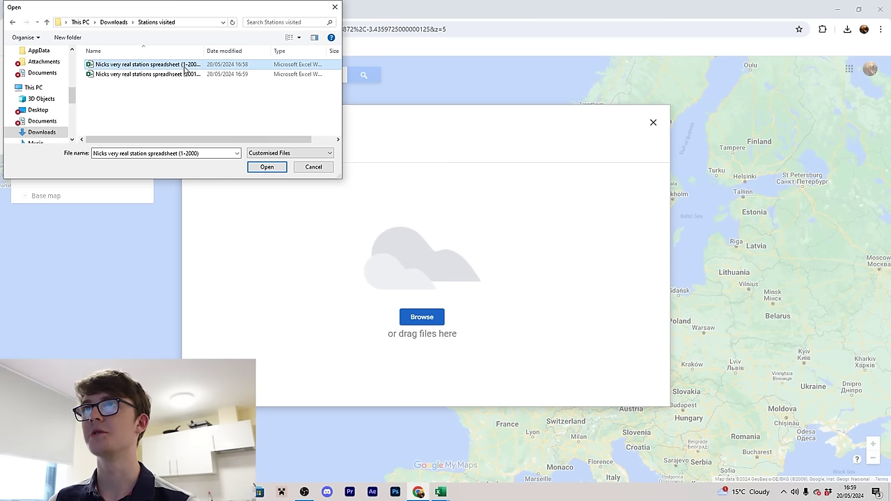
double_click(185, 67)
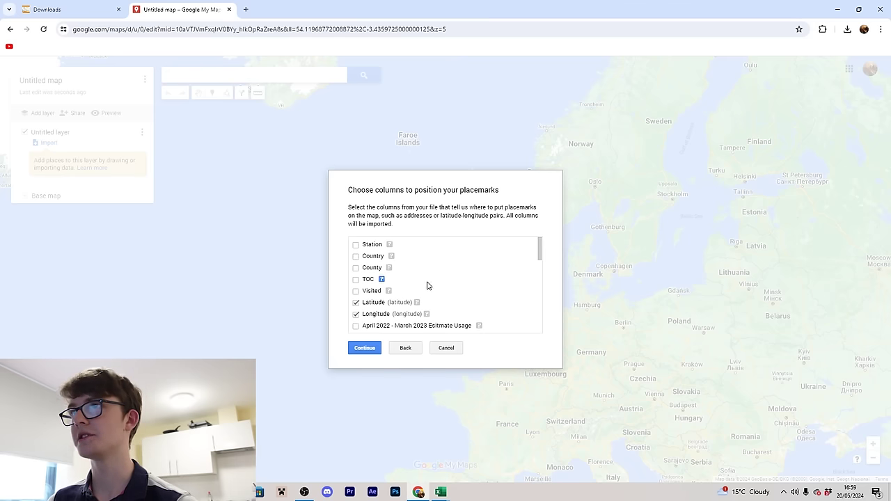
drag(346, 191, 374, 192)
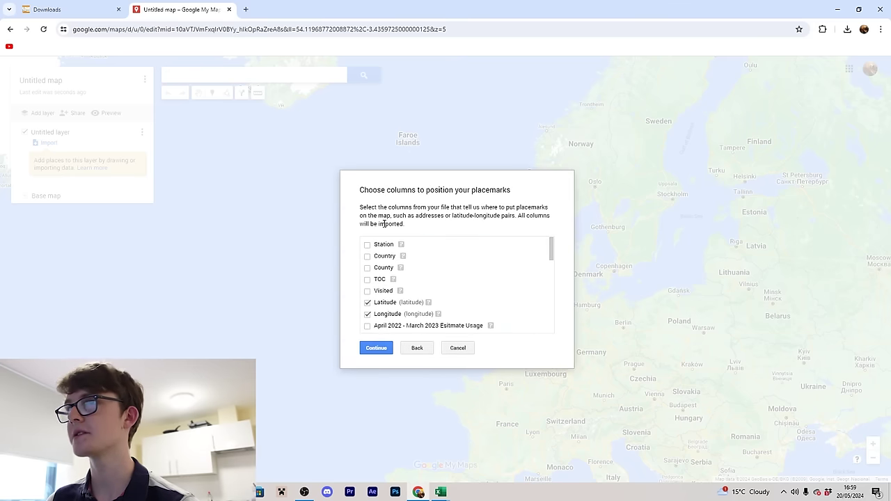
click(380, 353)
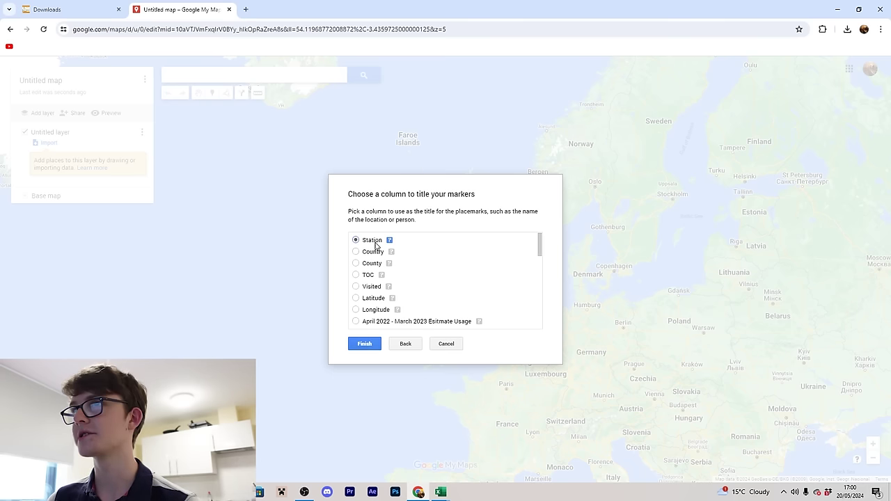
click(363, 343)
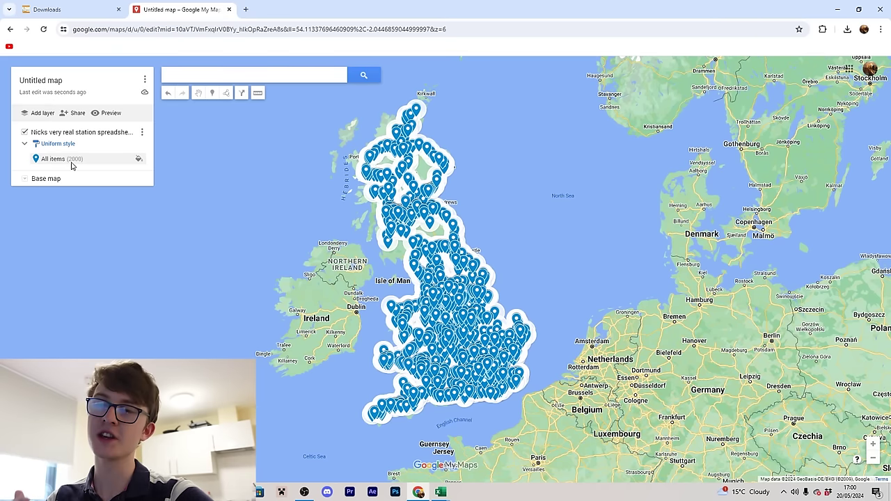
scroll(487, 334, up, 5)
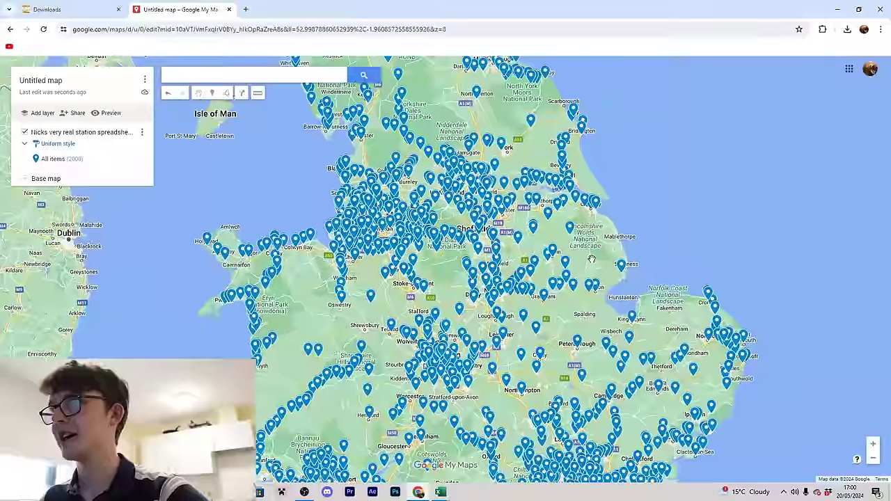
scroll(591, 326, down, 2)
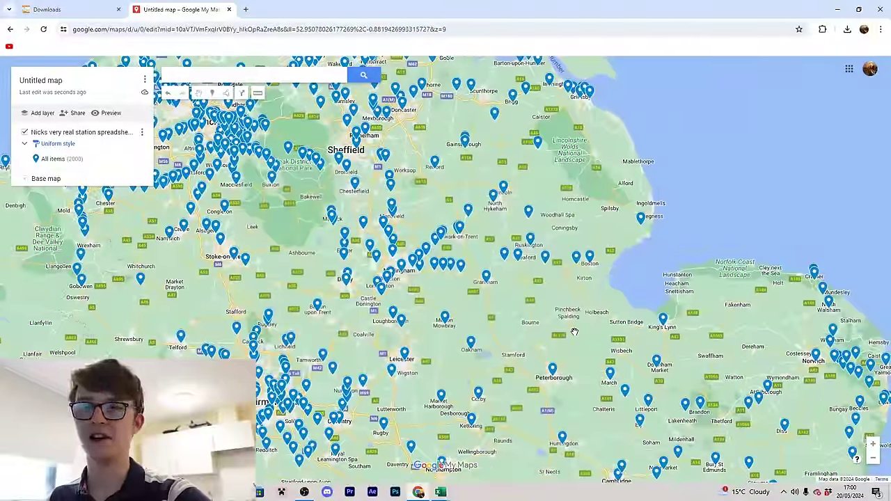
scroll(572, 335, down, 2)
scroll(396, 297, up, 4)
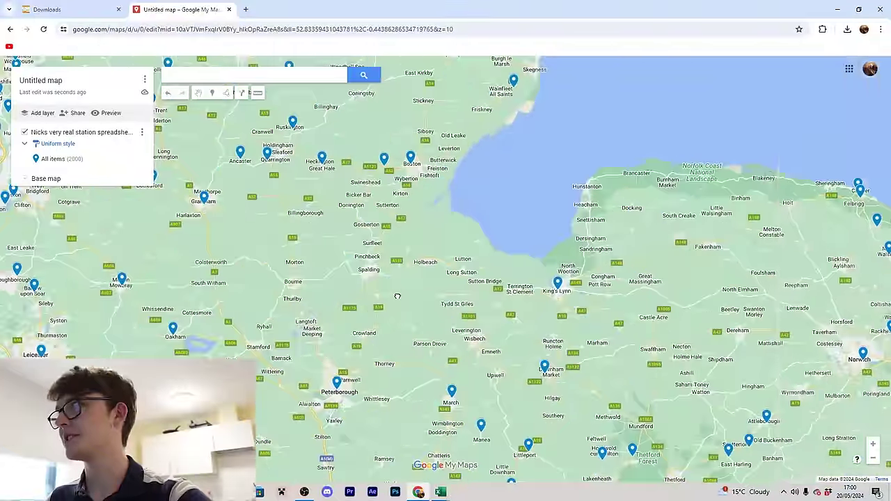
drag(396, 297, 252, 77)
scroll(568, 269, up, 2)
drag(568, 269, 427, 284)
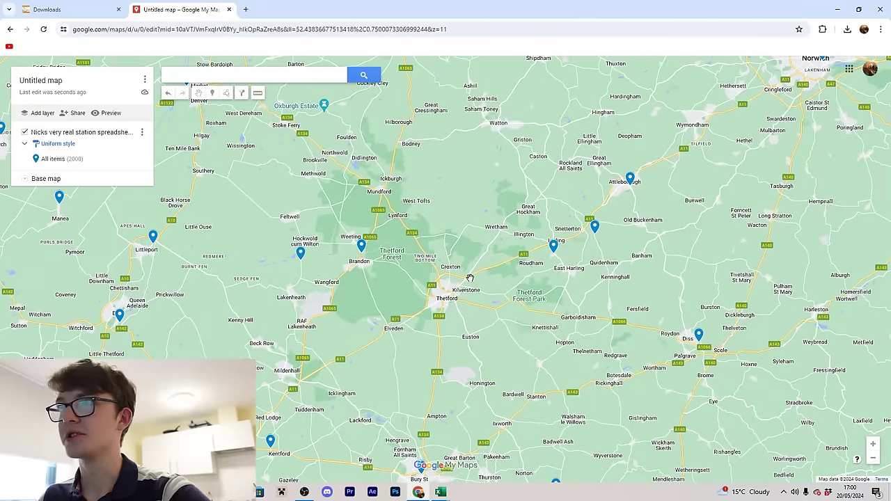
scroll(456, 313, down, 2)
drag(528, 177, 523, 282)
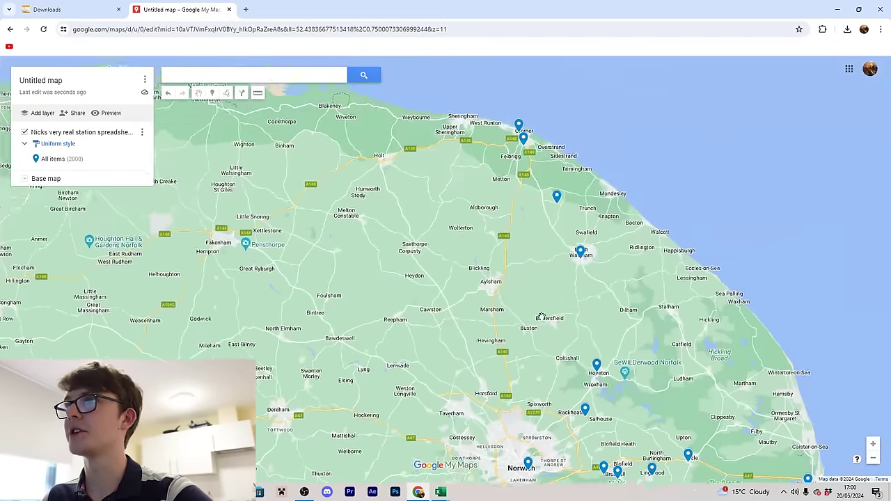
scroll(523, 281, up, 2)
scroll(432, 302, down, 3)
drag(292, 320, 568, 337)
scroll(567, 337, up, 3)
scroll(567, 337, down, 3)
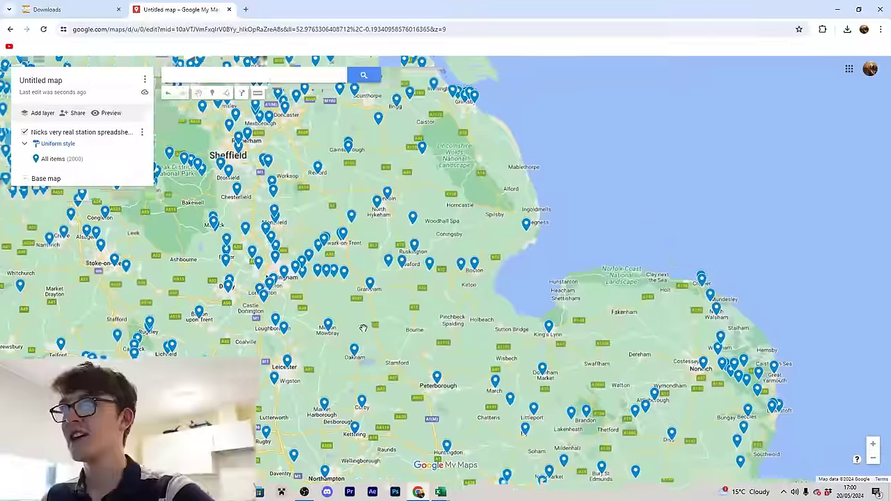
scroll(432, 311, down, 2)
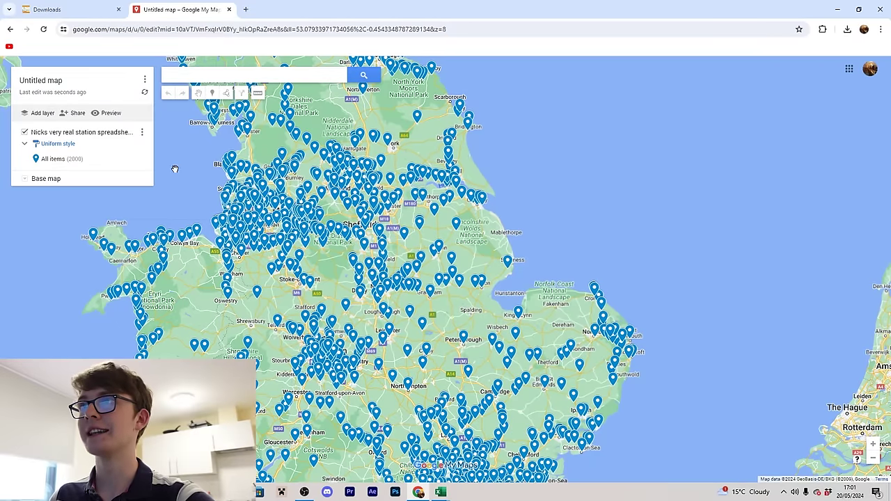
Add a second layer and import the 2001-onwards spreadsheet, titling its 582 markers by Station
click(39, 113)
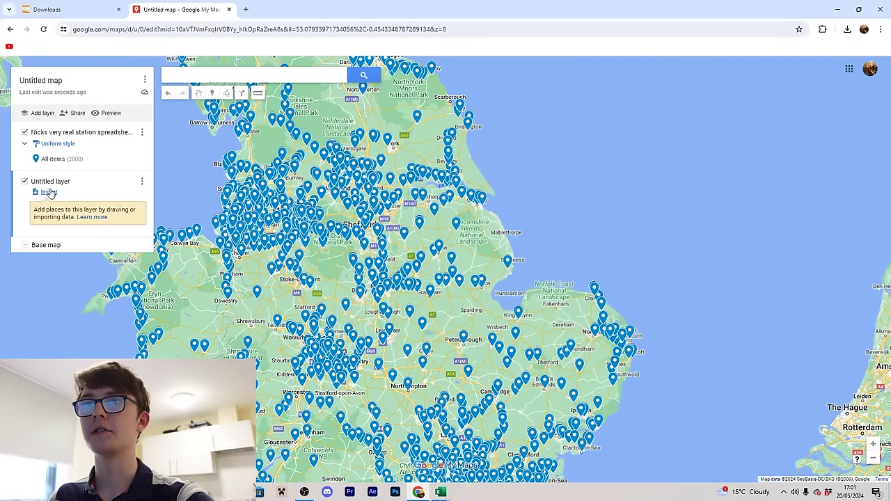
click(49, 192)
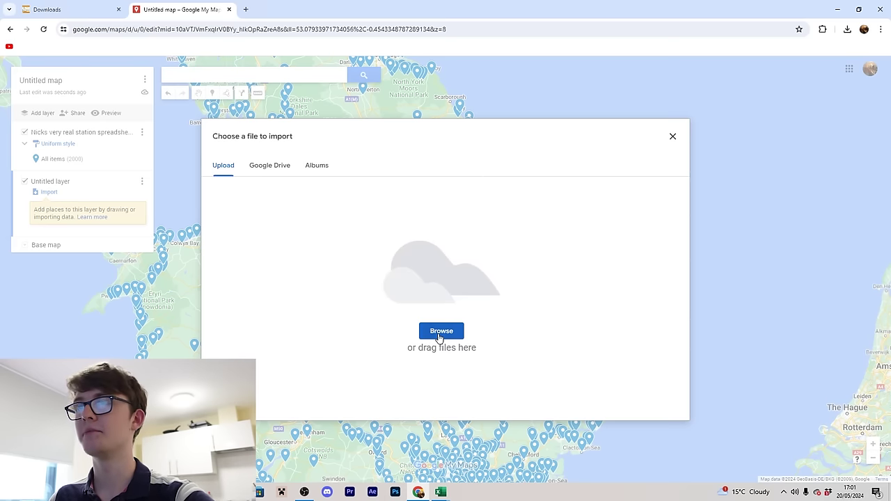
click(439, 333)
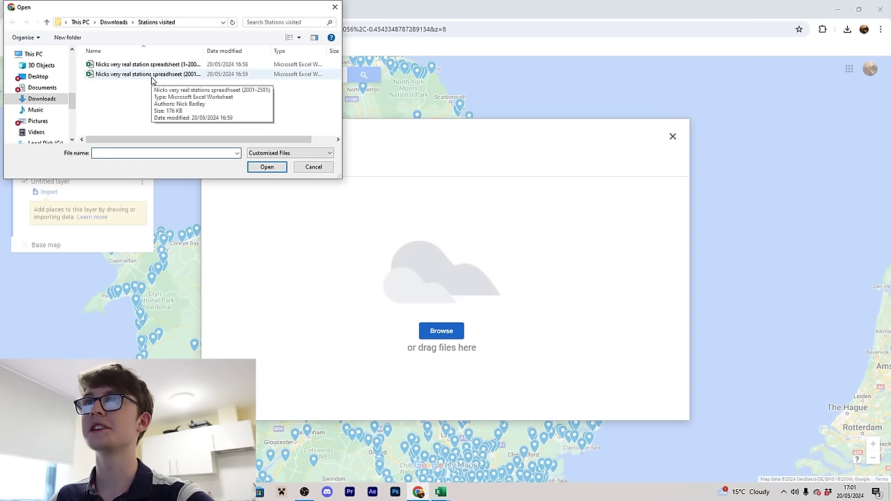
double_click(193, 75)
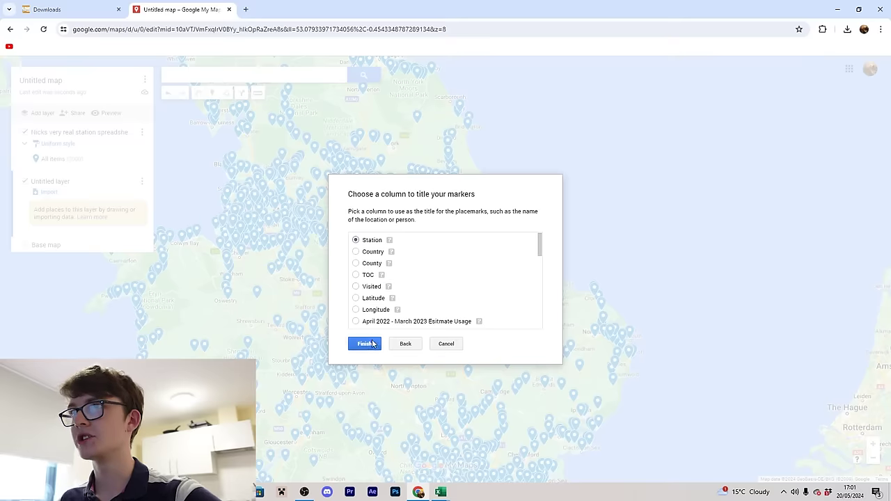
click(366, 343)
scroll(473, 327, up, 4)
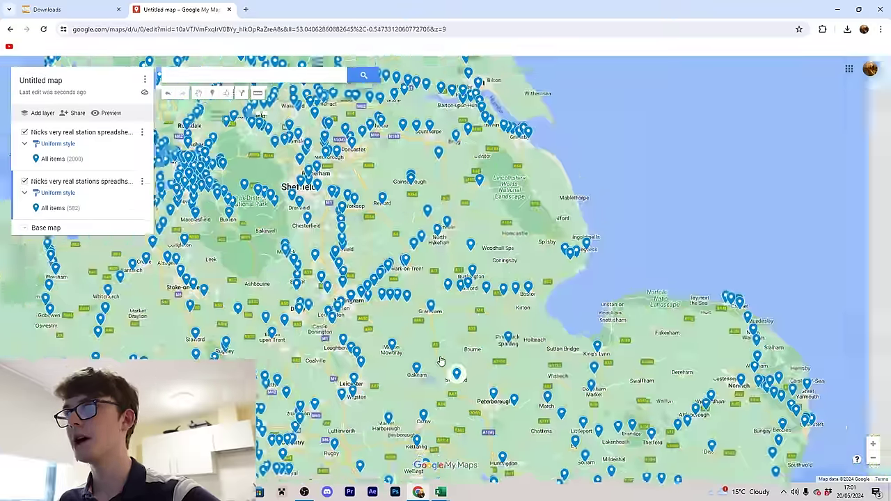
scroll(490, 320, down, 4)
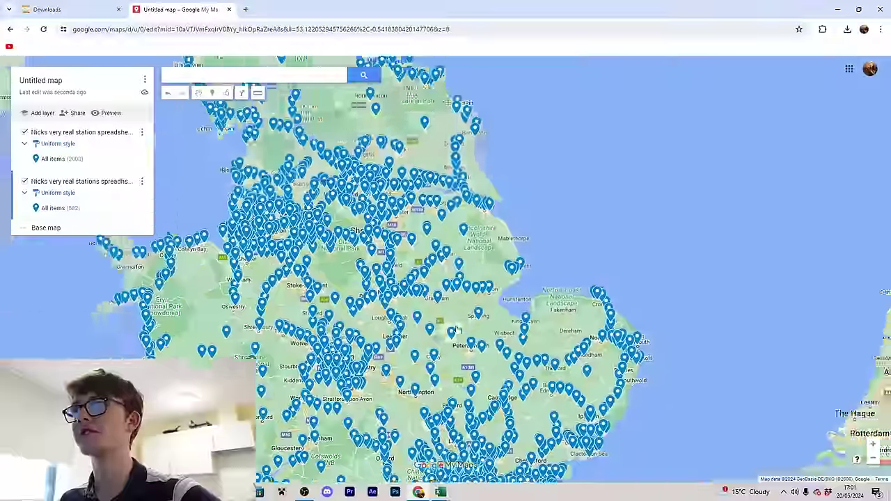
scroll(592, 198, up, 4)
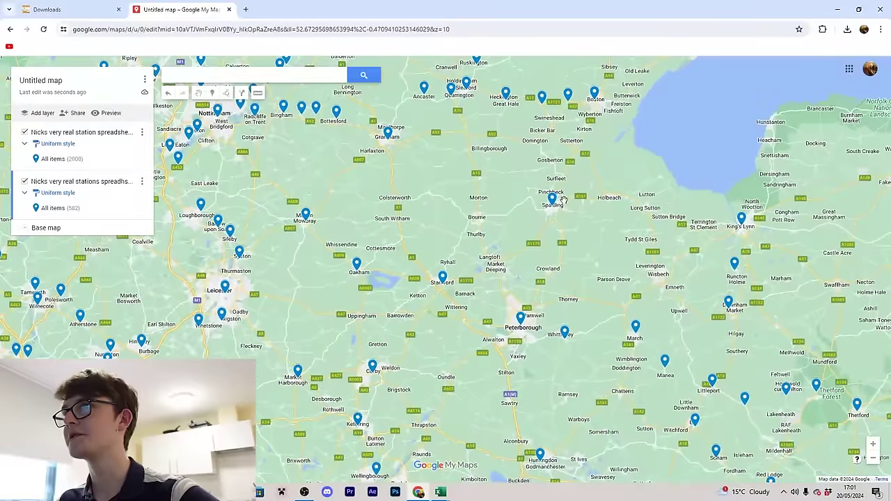
scroll(545, 249, down, 3)
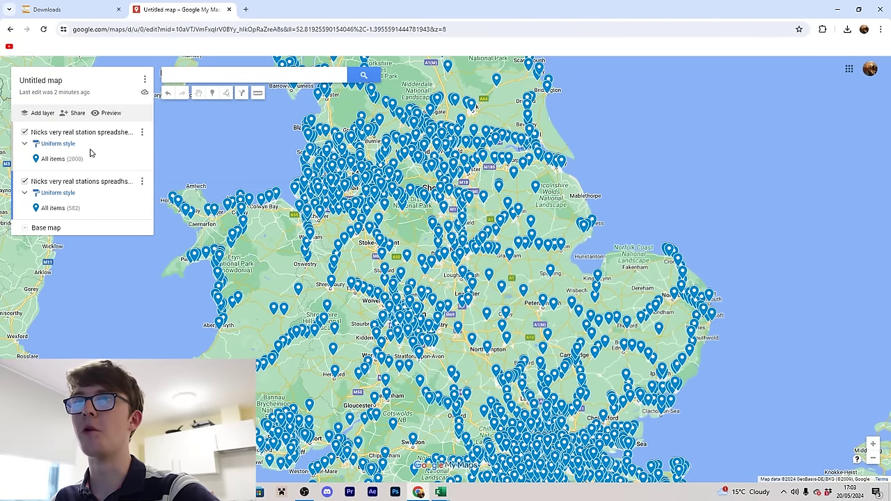
Group both station layers' markers by the Visited column into No and Yes categories
click(58, 145)
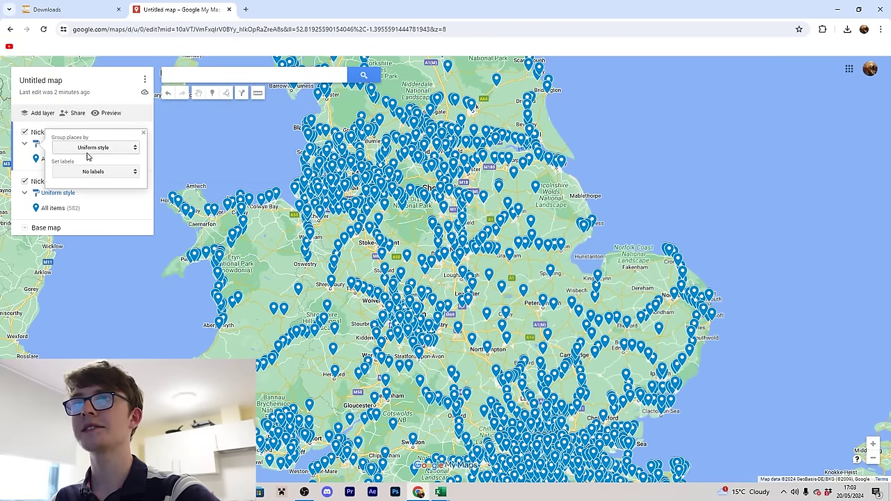
click(94, 149)
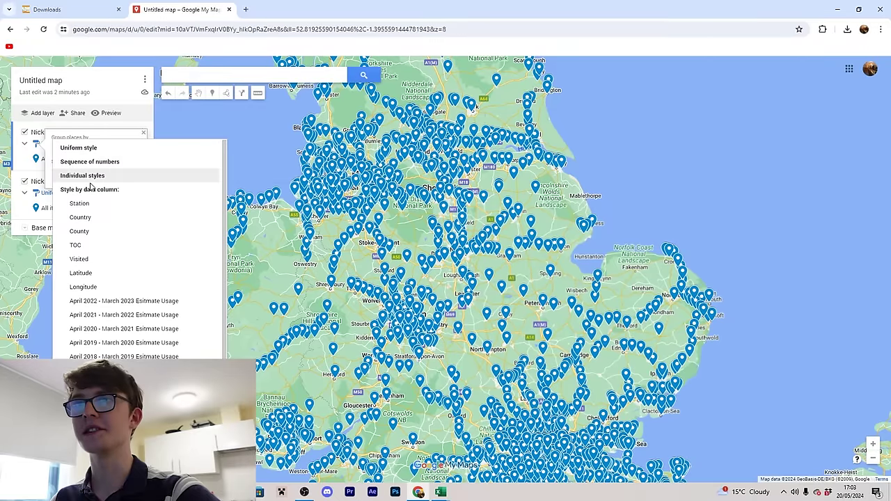
click(84, 261)
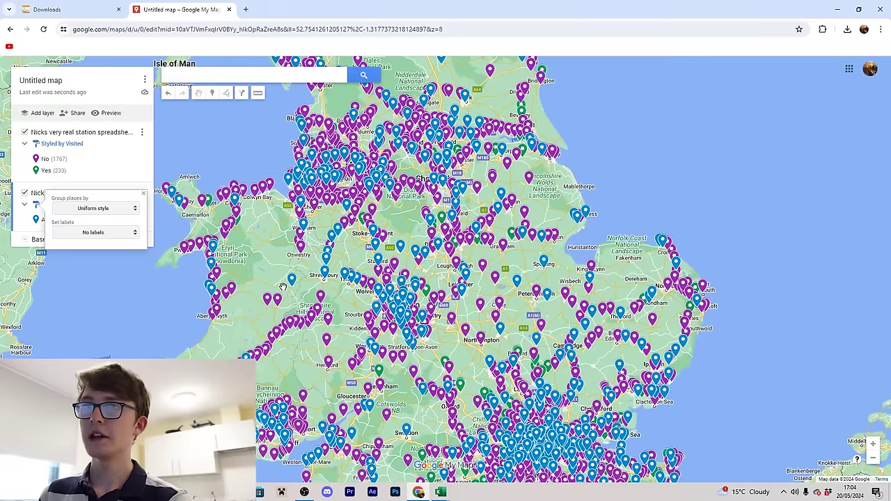
click(117, 213)
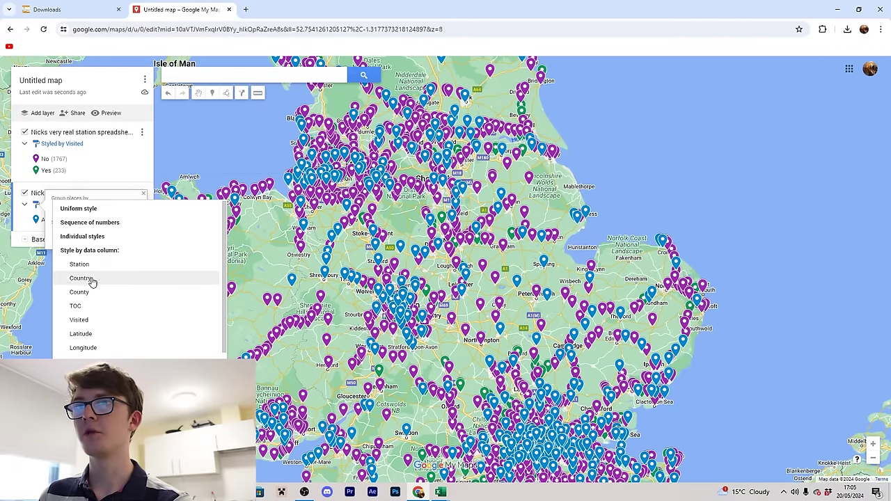
click(80, 320)
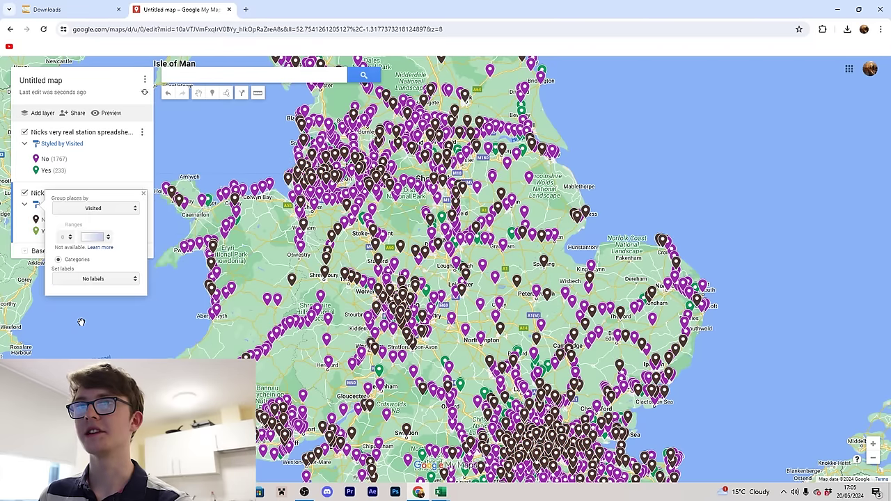
click(141, 193)
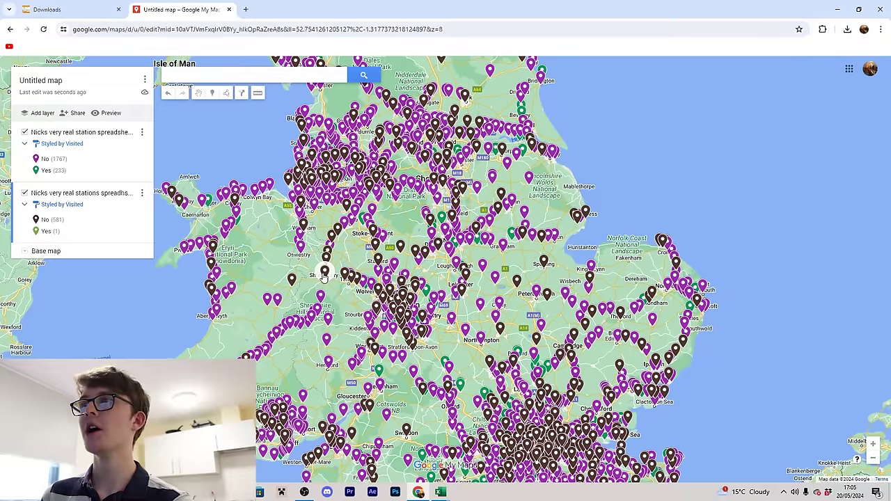
click(141, 159)
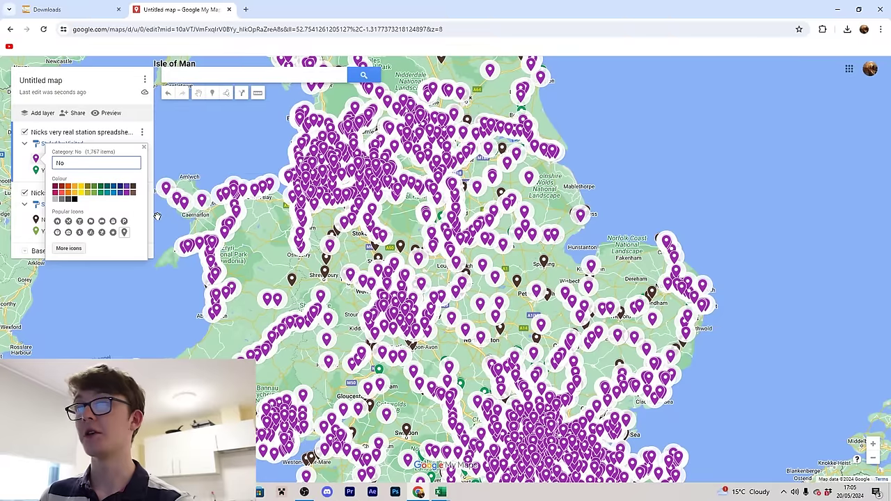
Colour both layers' No markers crimson and the second layer's Yes marker green
click(56, 191)
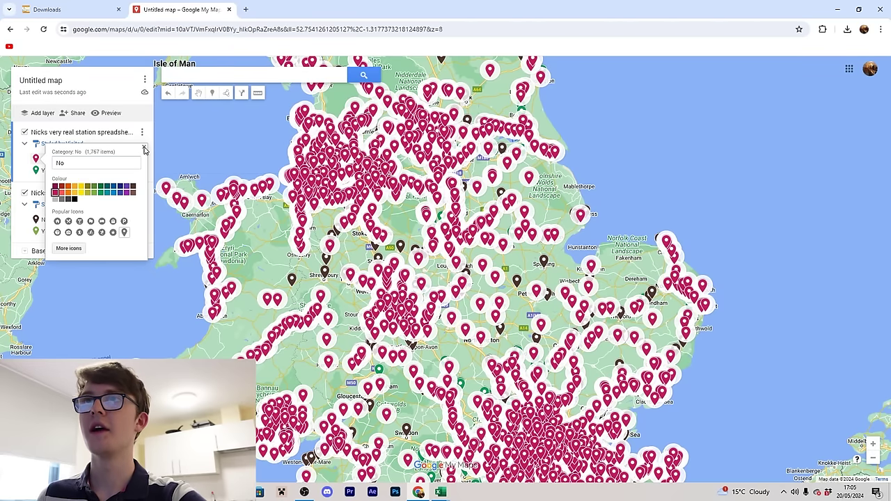
click(143, 147)
click(139, 220)
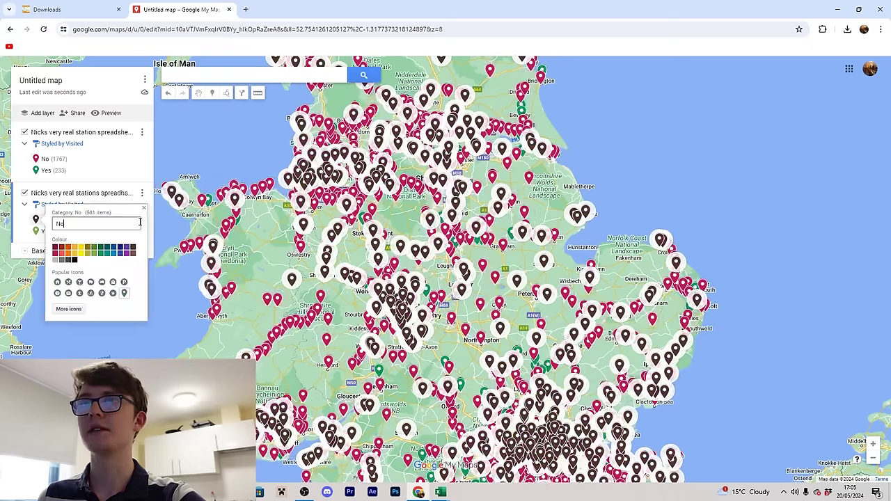
click(55, 253)
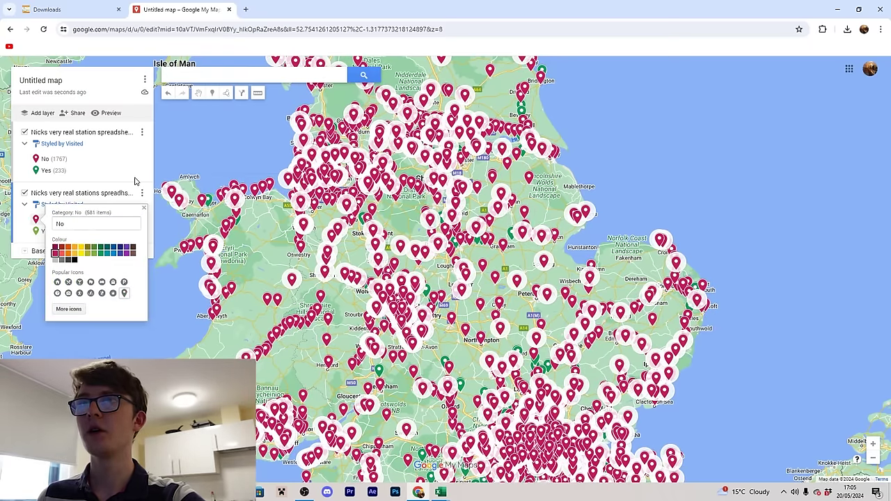
click(139, 231)
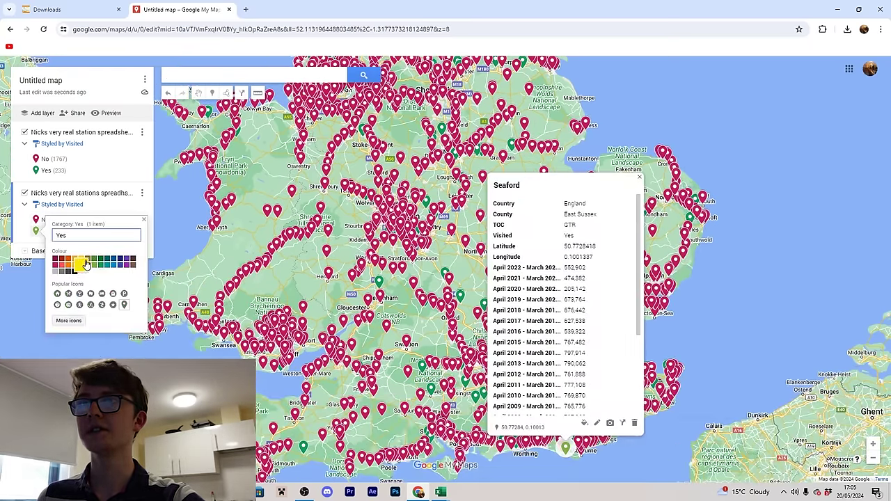
click(522, 349)
Inspect the Bicester Village and Hanborough station markers' details on the map
scroll(522, 350, up, 3)
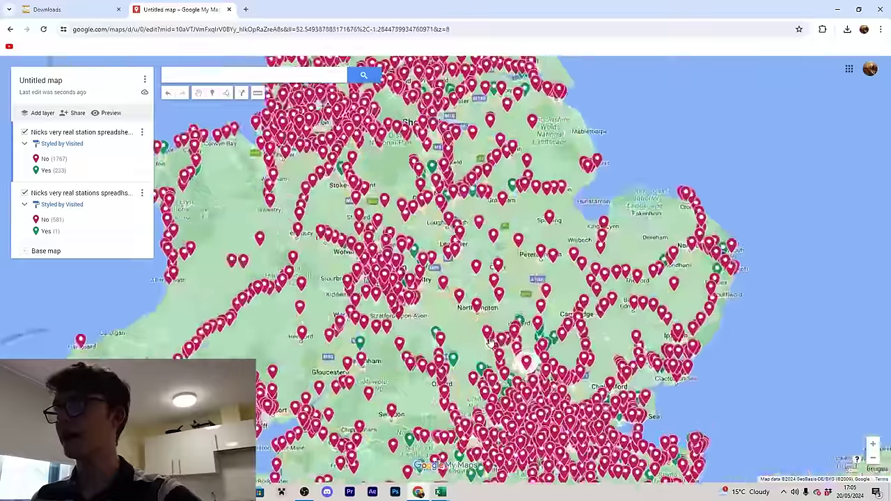
scroll(409, 262, up, 2)
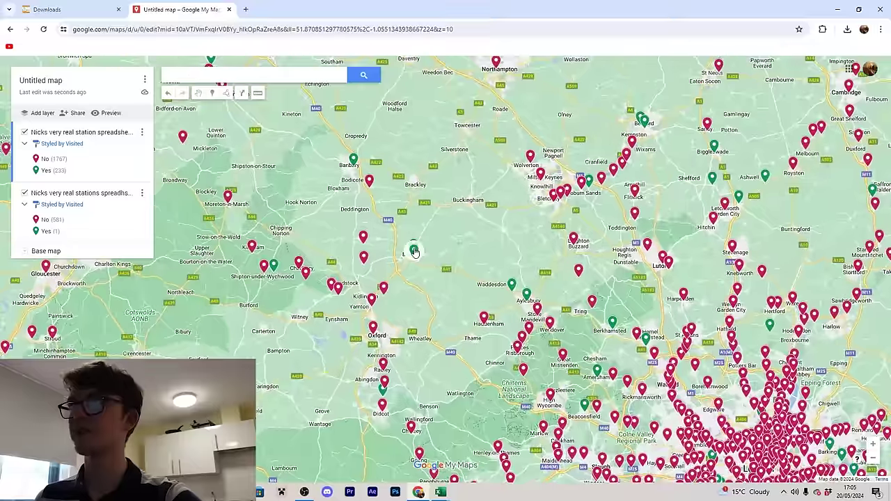
click(415, 254)
click(337, 396)
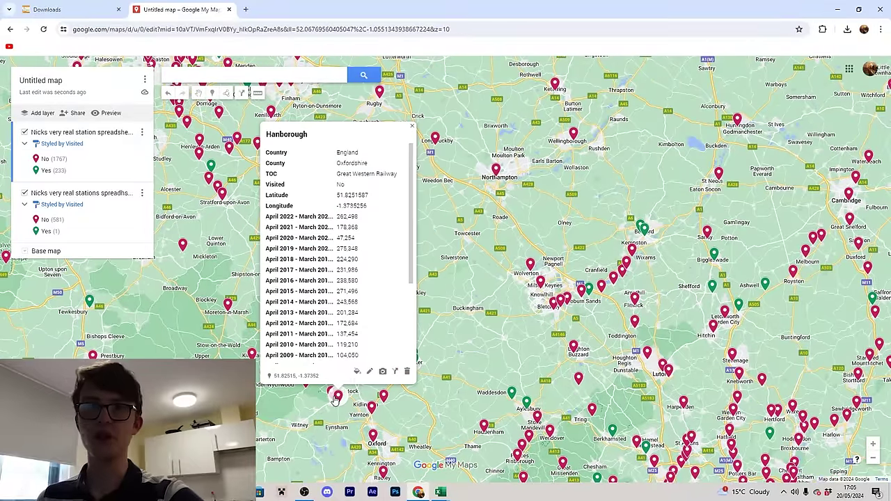
scroll(393, 179, down, 5)
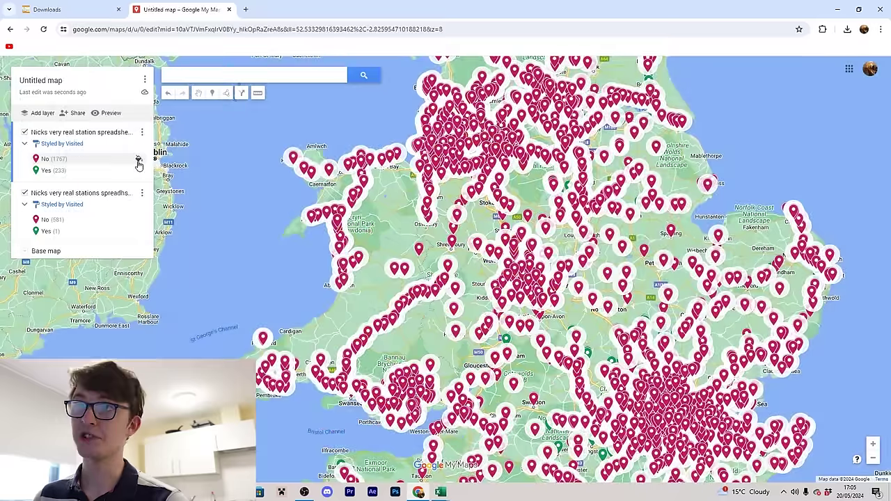
Upload the Map Dot No image as the custom icon for the first layer's 1,767 No markers
click(138, 160)
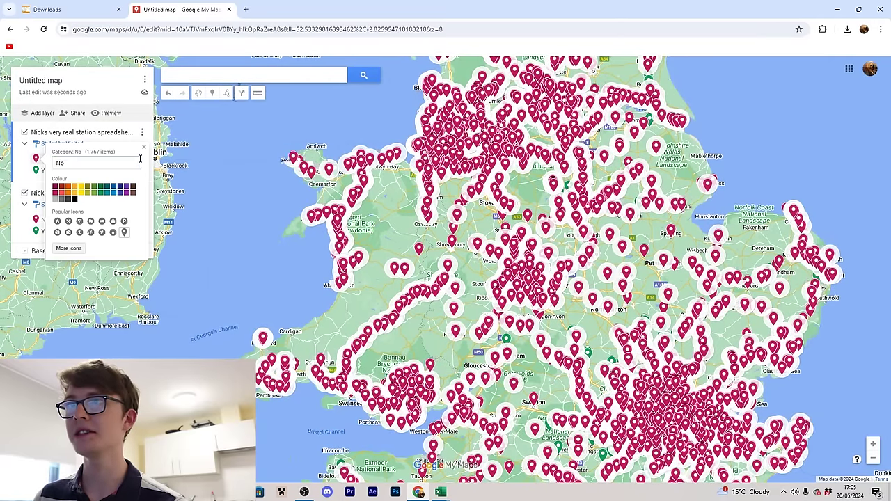
click(78, 250)
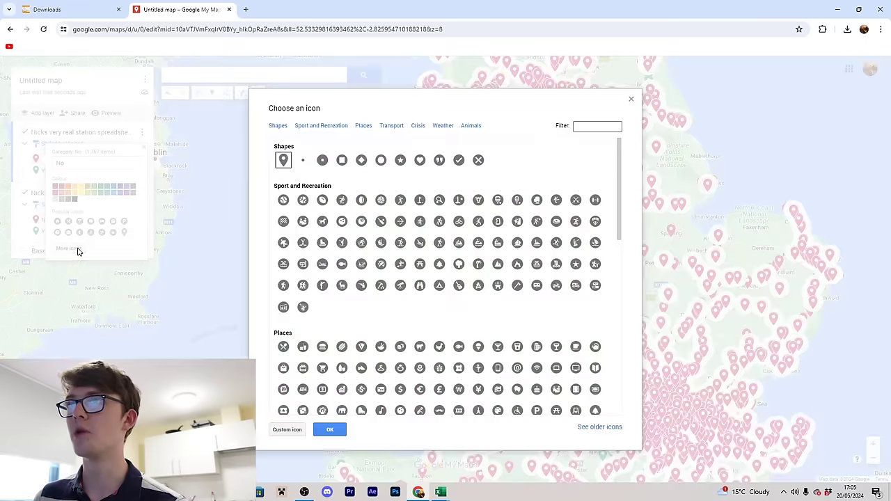
click(287, 429)
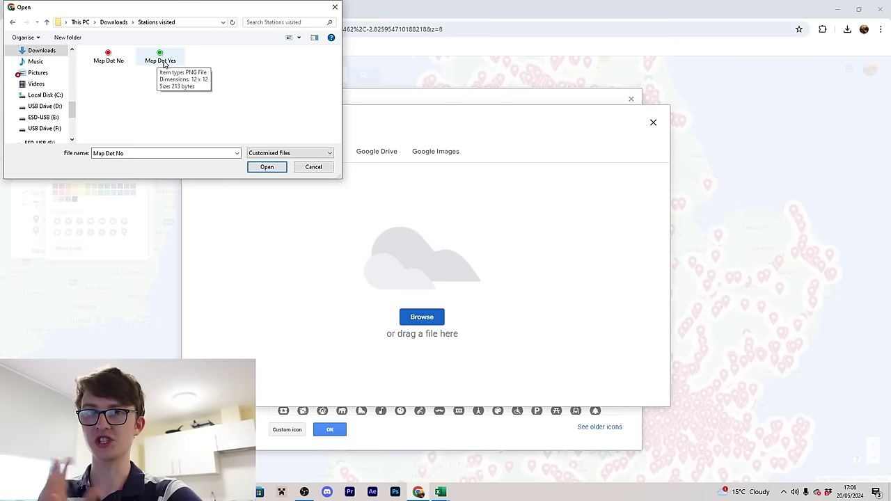
drag(212, 7, 280, 75)
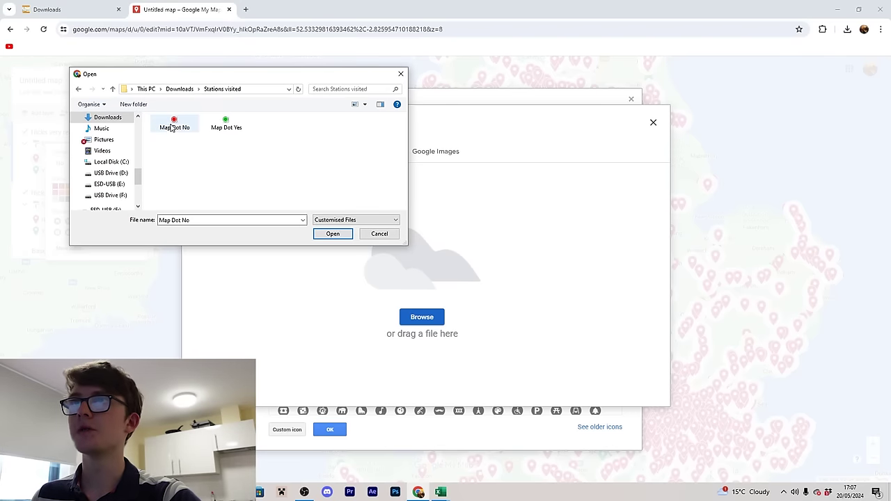
click(332, 235)
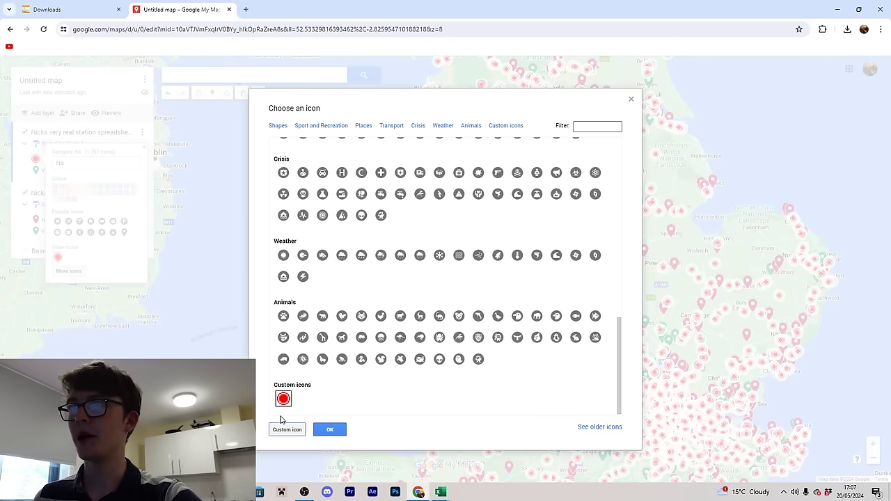
click(330, 430)
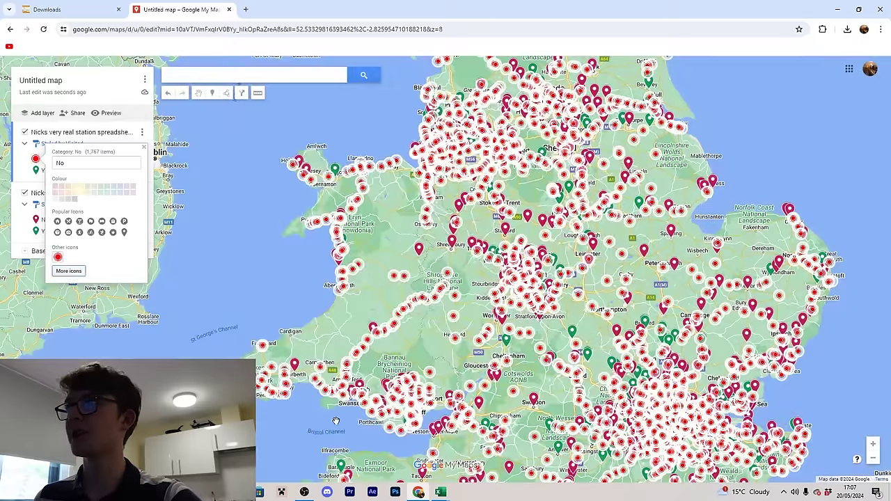
Close the style popup, pan over the markers and open Market Harborough station's details
click(480, 297)
scroll(454, 270, up, 2)
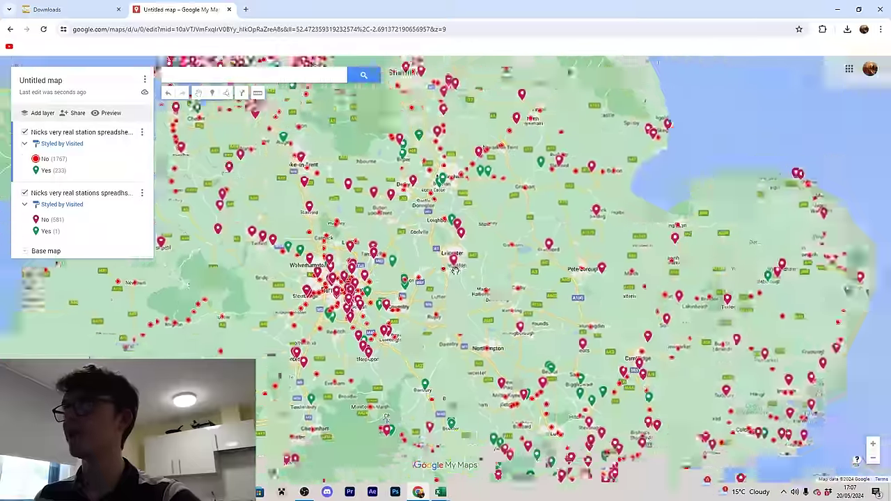
scroll(454, 270, down, 2)
drag(538, 181, 585, 166)
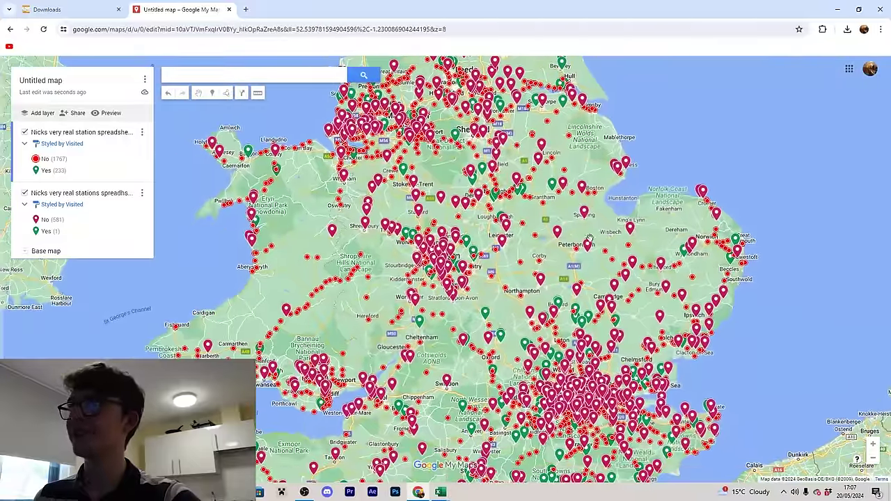
click(522, 267)
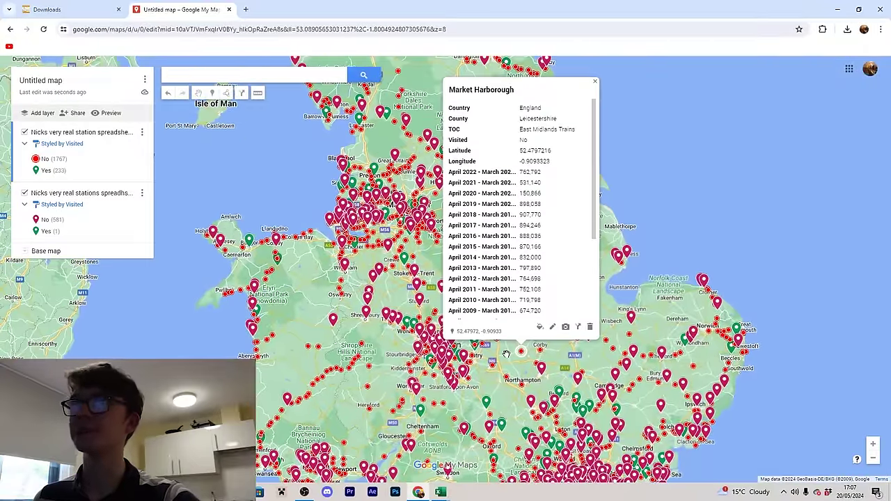
Give layer 2's No stations the red circle icon
click(35, 219)
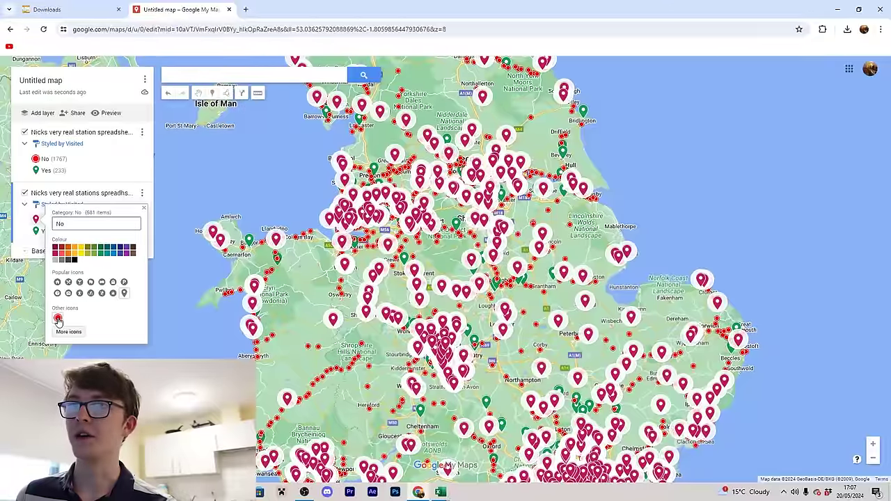
click(58, 318)
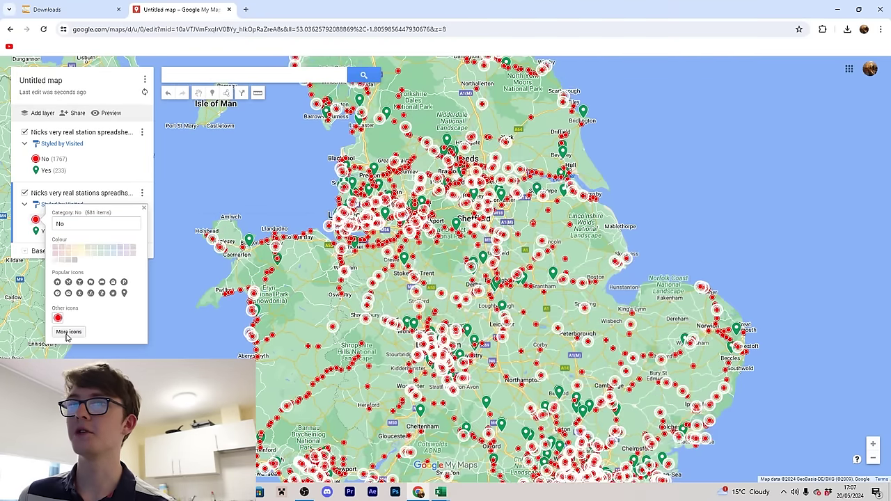
click(144, 210)
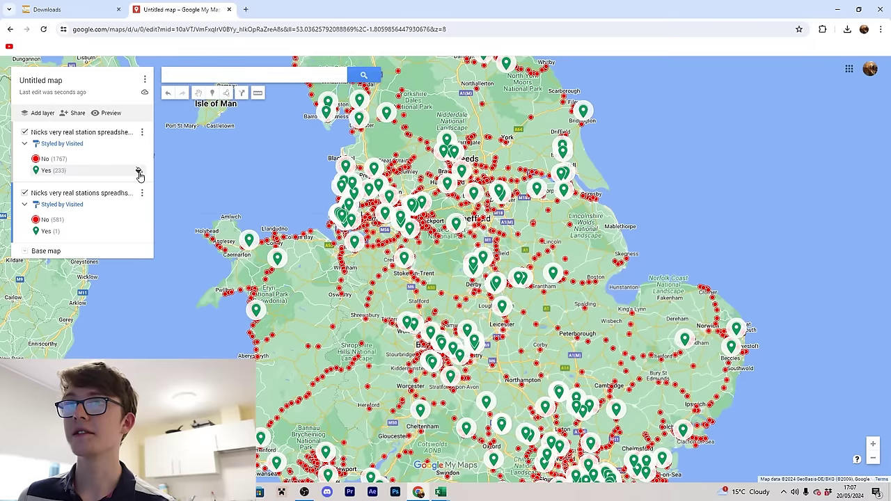
Upload Map Dot Yes as the custom green icon for layer 1's Yes stations
click(138, 172)
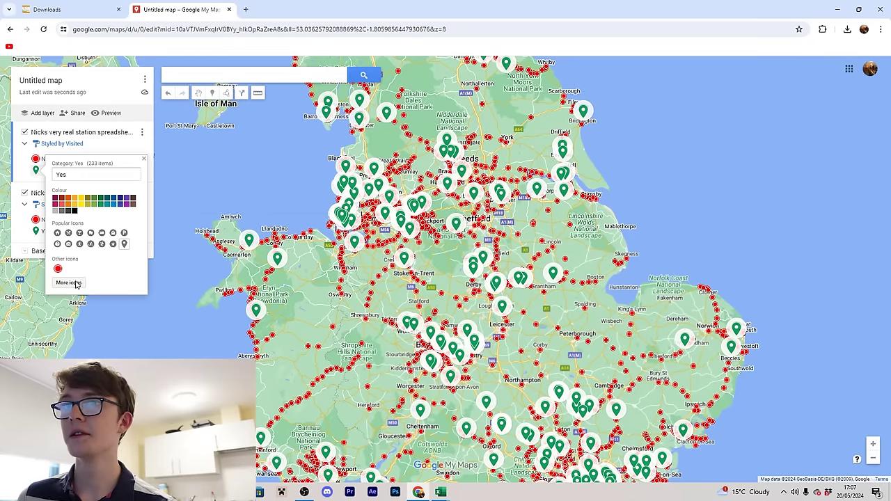
click(68, 282)
click(288, 431)
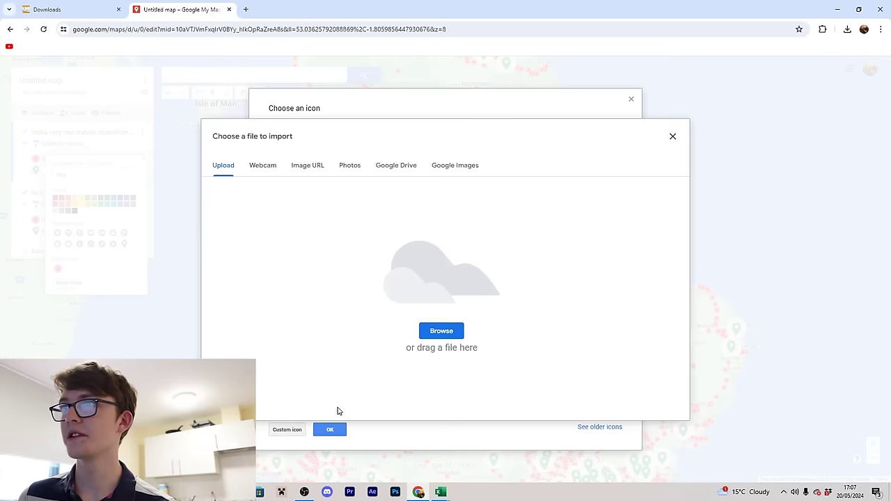
click(436, 333)
double_click(226, 160)
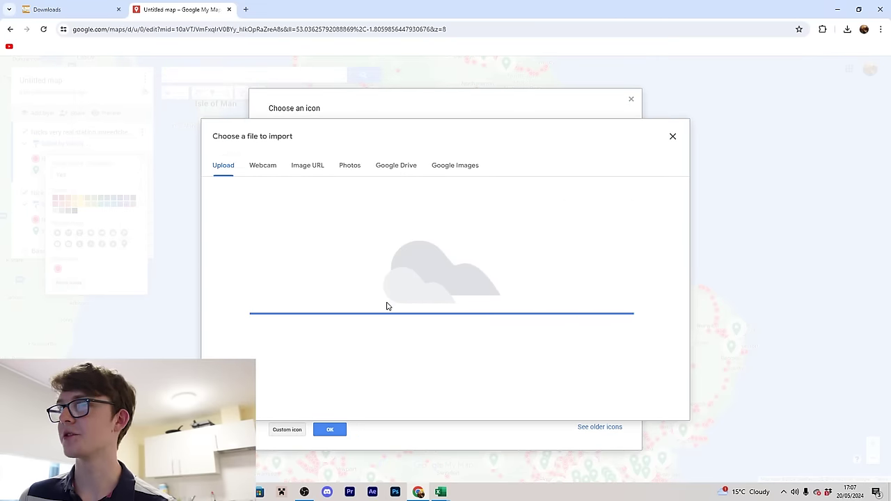
click(322, 431)
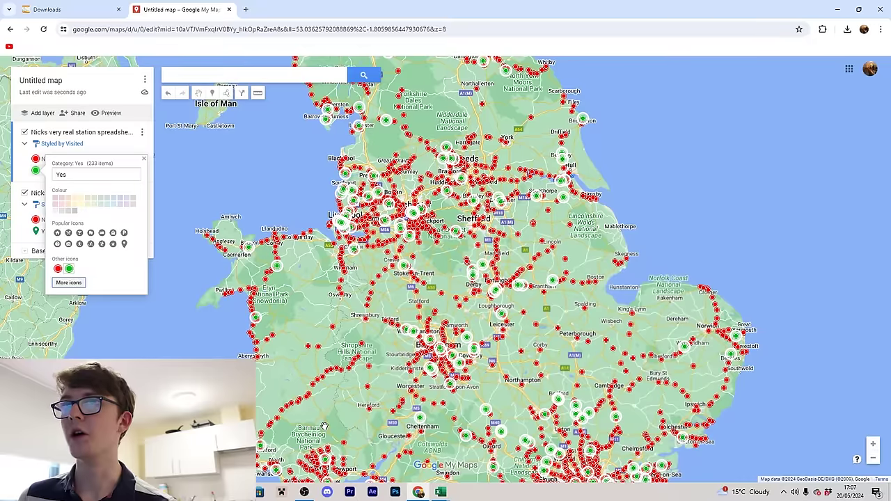
click(143, 158)
Apply the green dot icon to layer 2's Yes stations
click(139, 232)
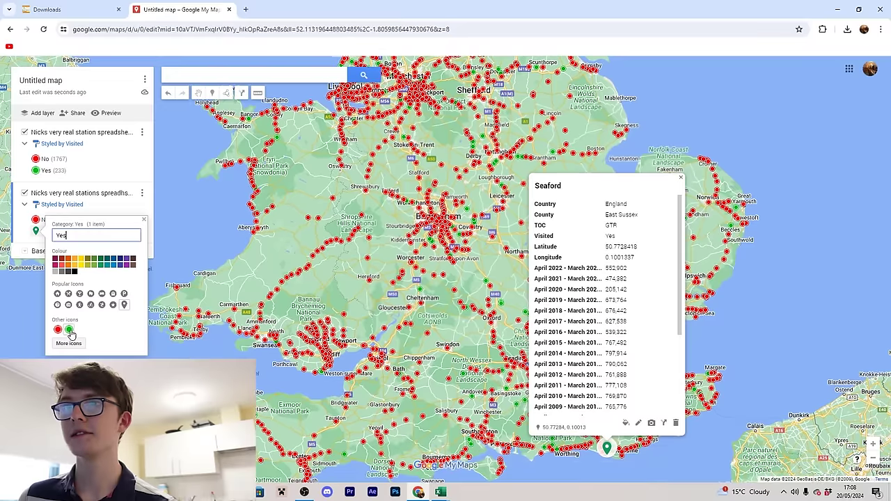
click(69, 330)
click(158, 227)
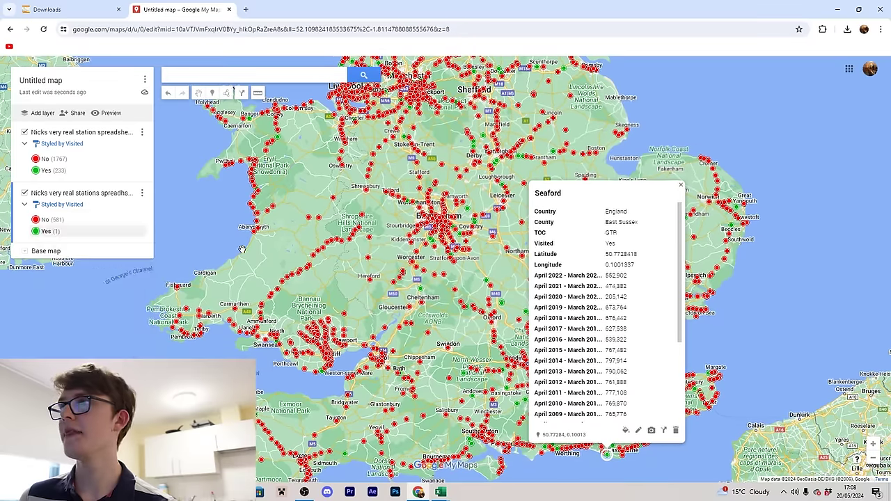
Close the Seaford station details, recentre on England and show the base map styles
click(680, 189)
scroll(515, 290, down, 3)
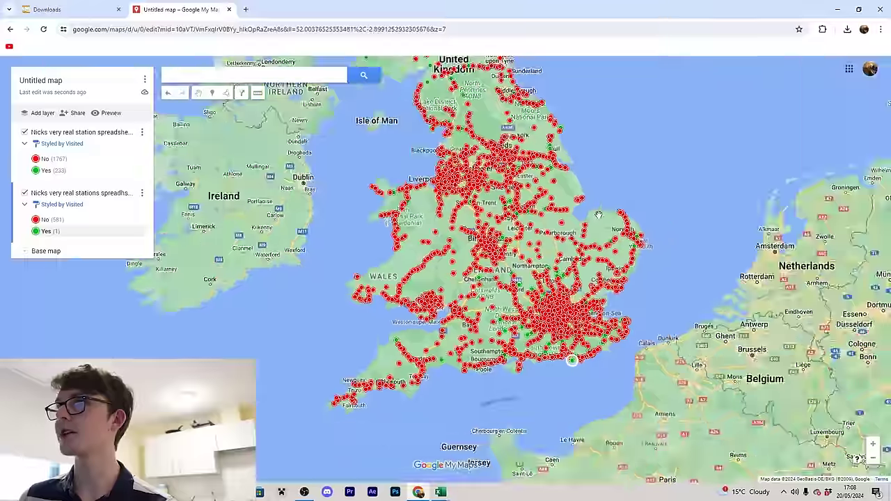
scroll(516, 290, up, 3)
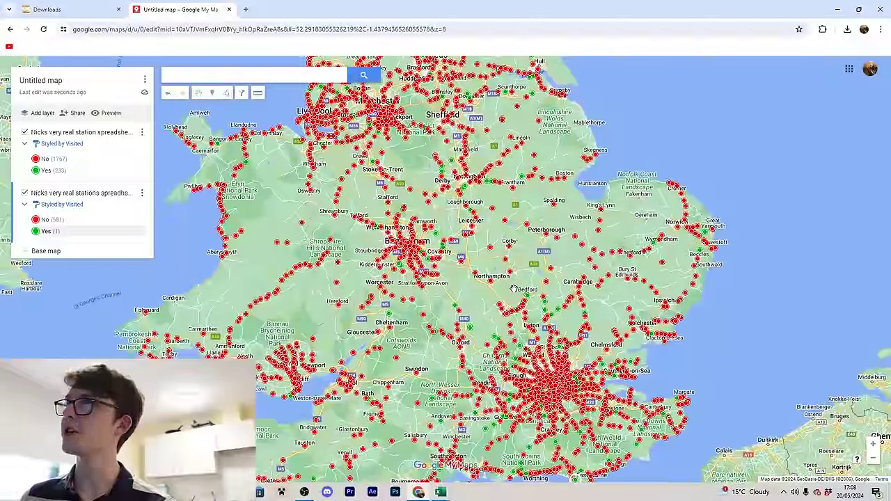
drag(514, 288, 492, 272)
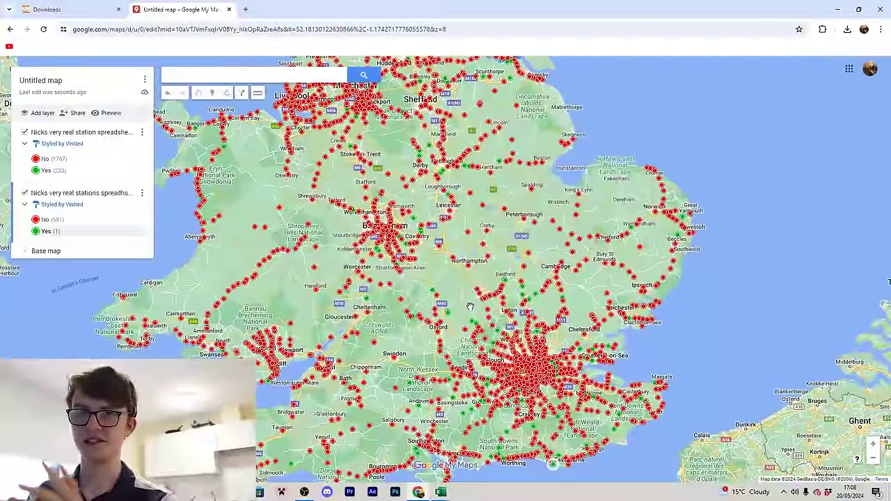
scroll(470, 307, up, 2)
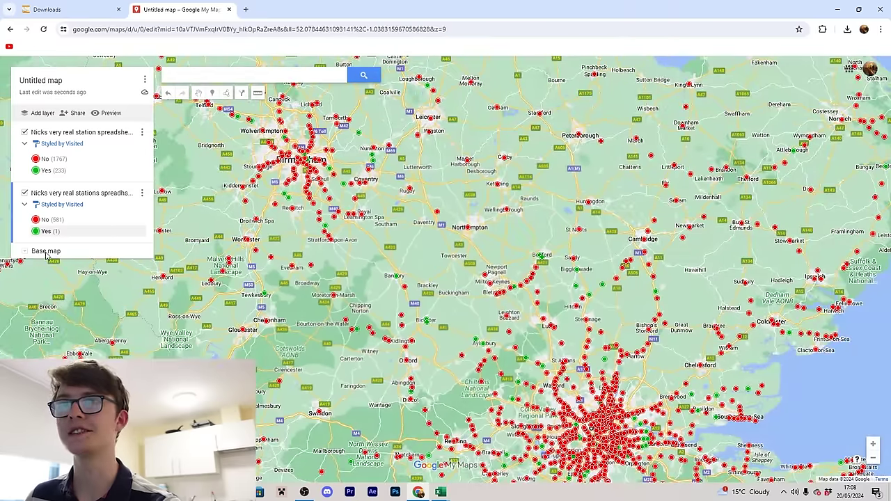
click(32, 253)
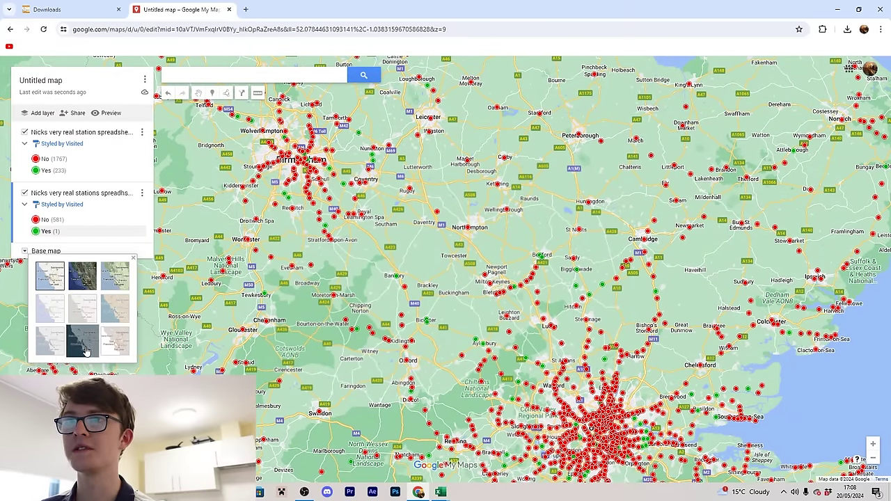
Switch the base map to the Dark Landmass style so the station dots stand out
click(87, 346)
scroll(441, 298, down, 2)
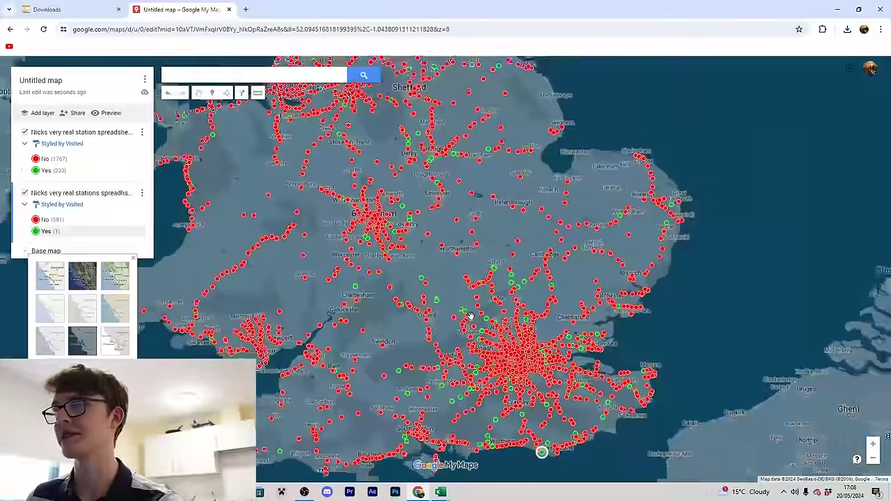
scroll(441, 298, up, 2)
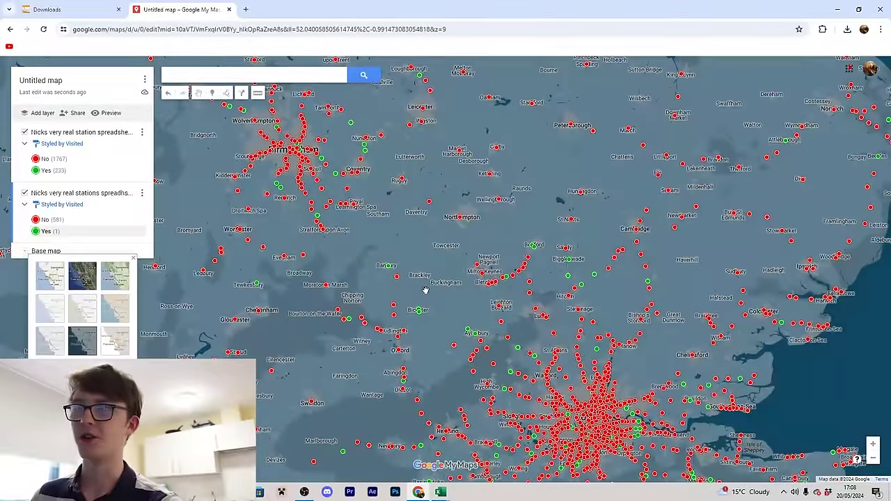
scroll(376, 268, down, 2)
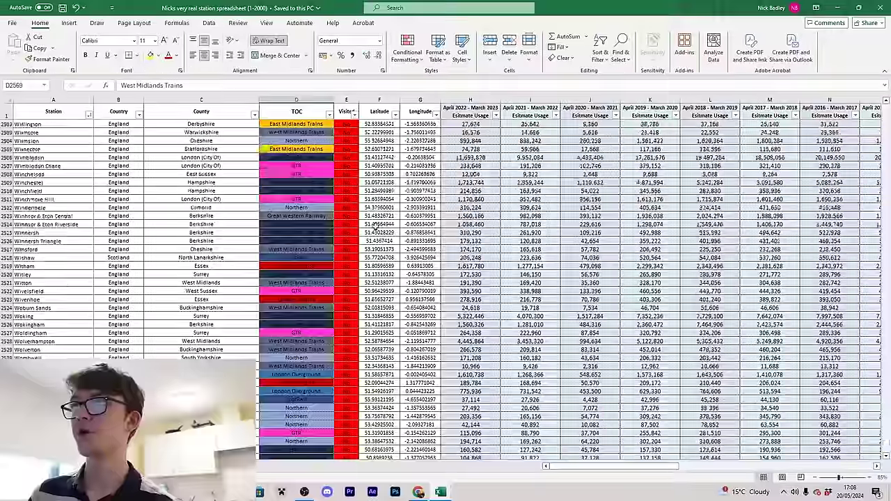
Change stations' Visited entries from No to Yes and save the spreadsheet
scroll(354, 186, down, 15)
scroll(355, 186, up, 20)
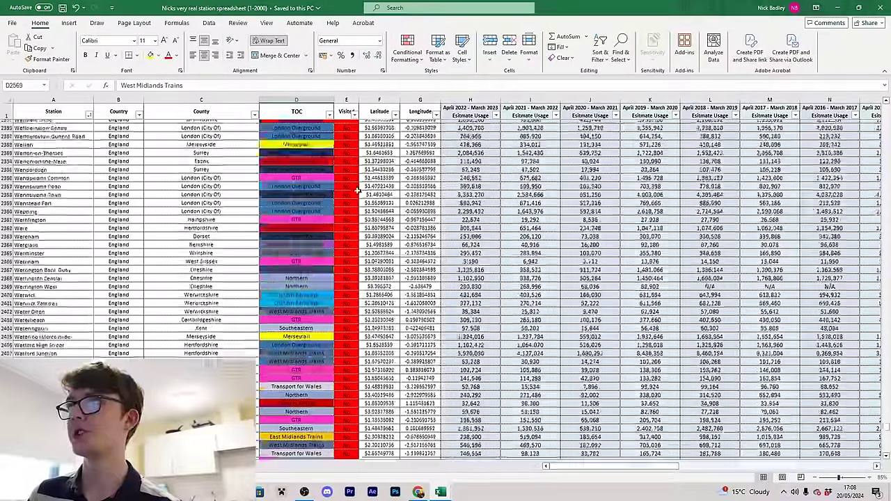
click(346, 140)
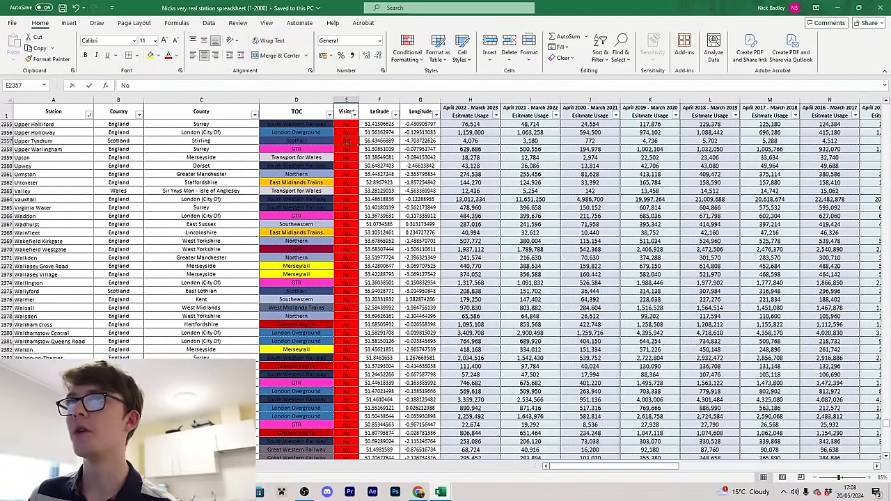
double_click(346, 140)
key(ctrl+Return)
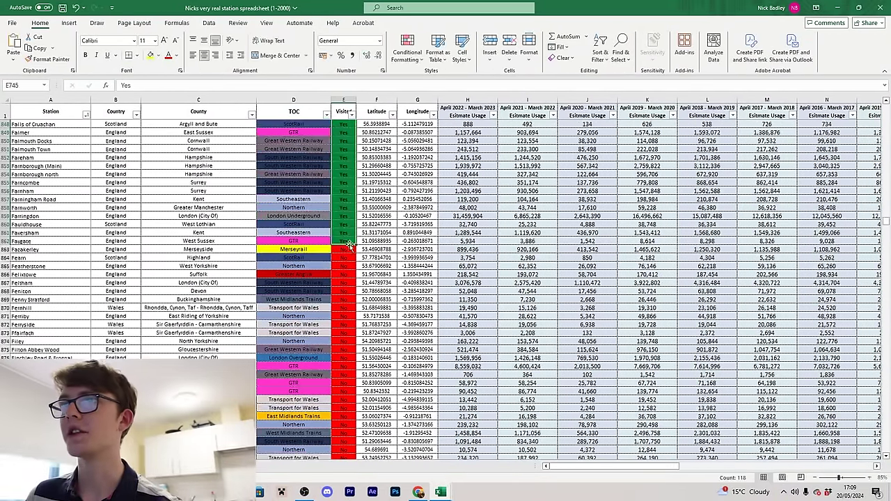
scroll(348, 250, down, 3)
scroll(346, 258, down, 20)
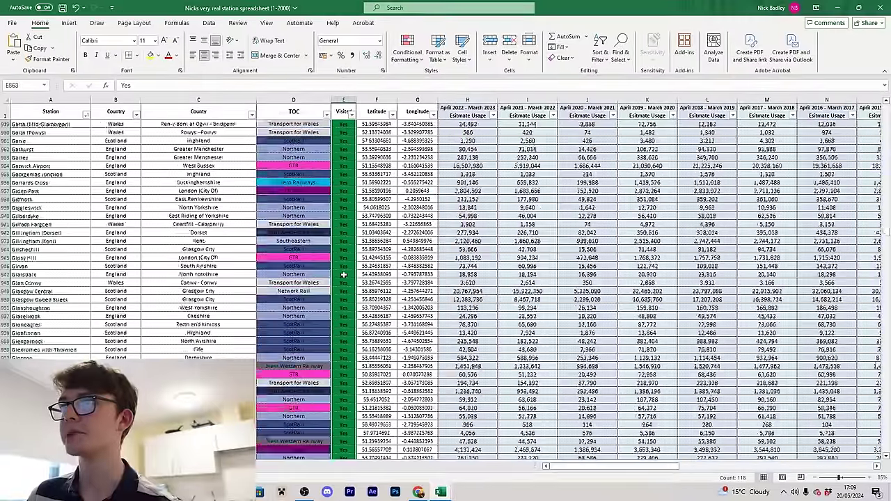
click(346, 157)
scroll(379, 286, down, 20)
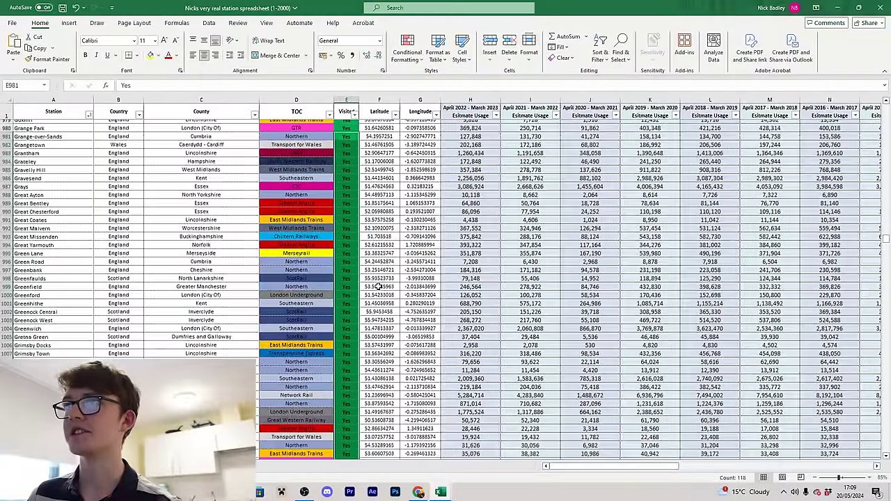
key(ctrl+s)
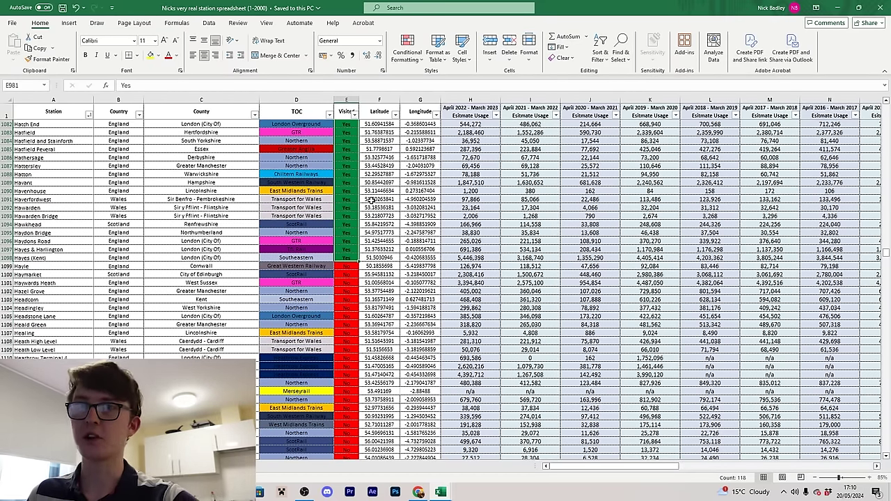
click(417, 490)
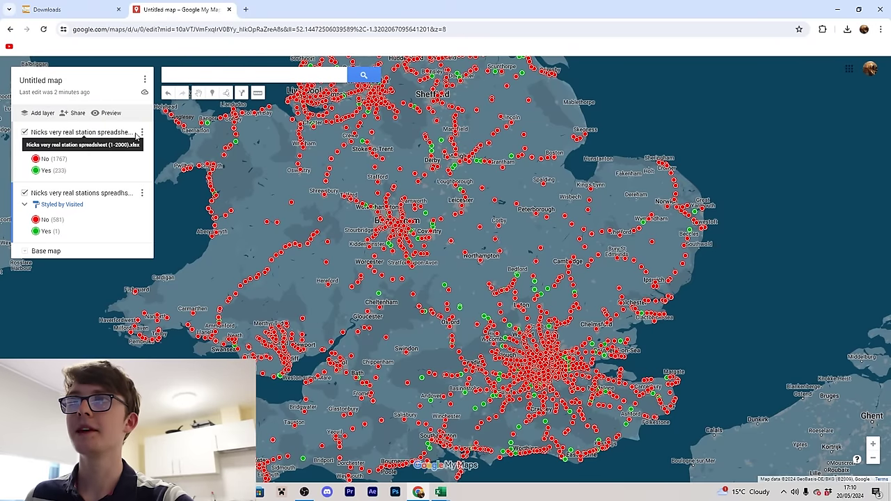
Reimport the updated spreadsheet into layer 1, replacing all items, and dismiss the data warning
click(143, 133)
mouse_move(119, 215)
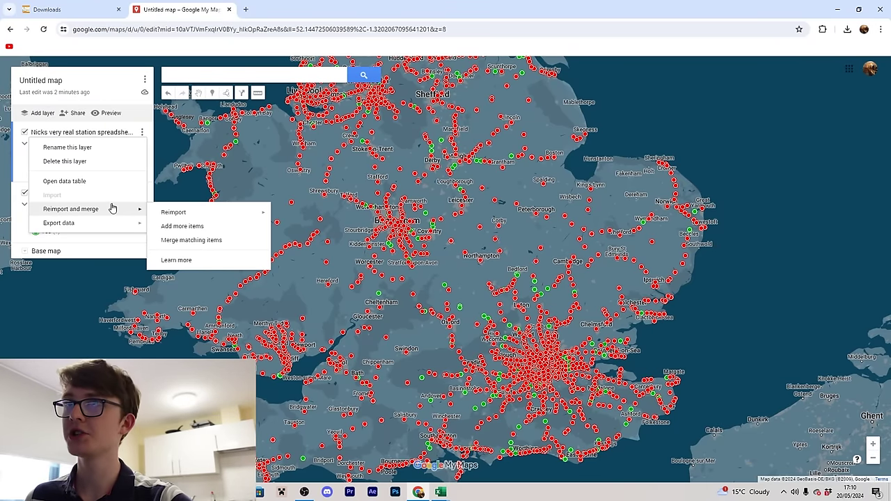
mouse_move(173, 212)
click(295, 214)
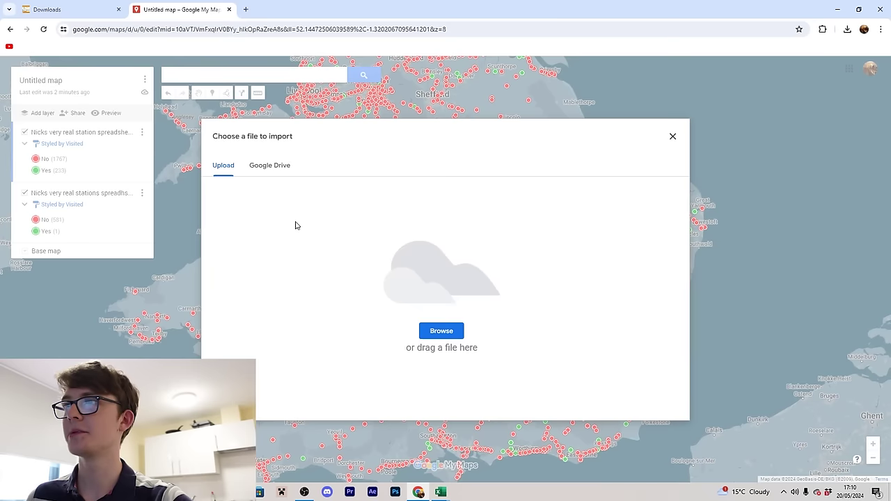
click(440, 332)
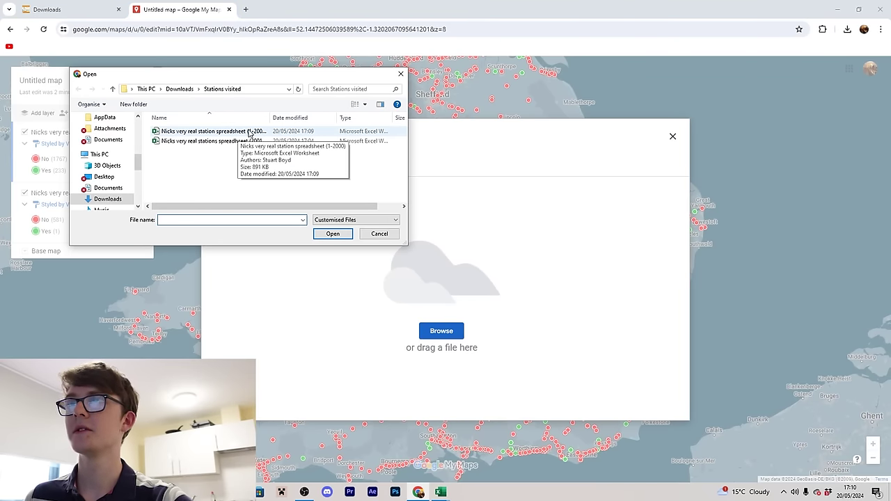
double_click(275, 132)
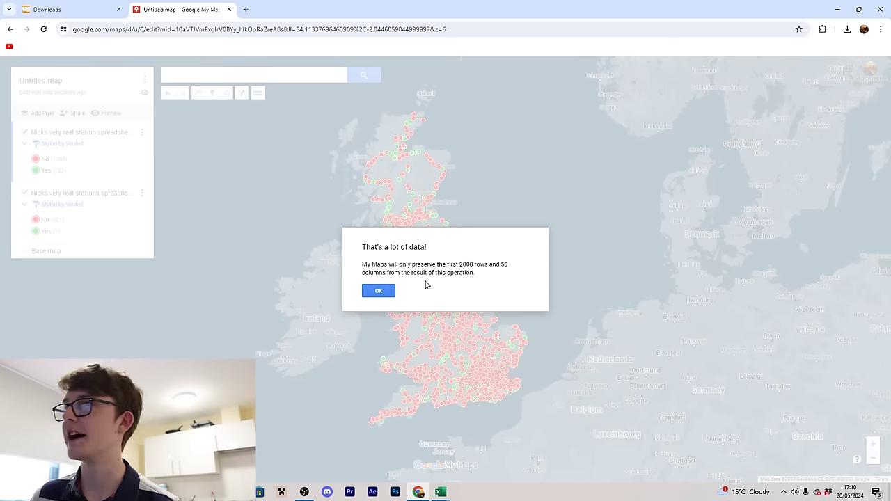
key(Return)
scroll(467, 308, up, 4)
scroll(482, 346, down, 3)
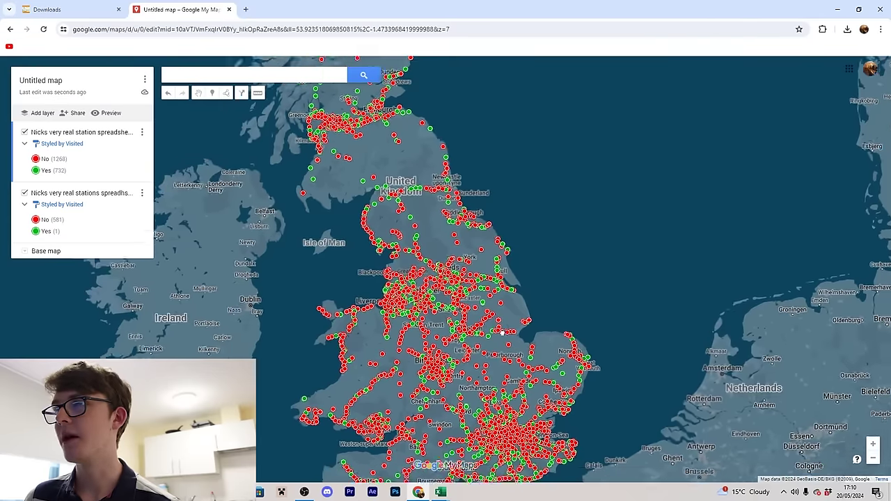